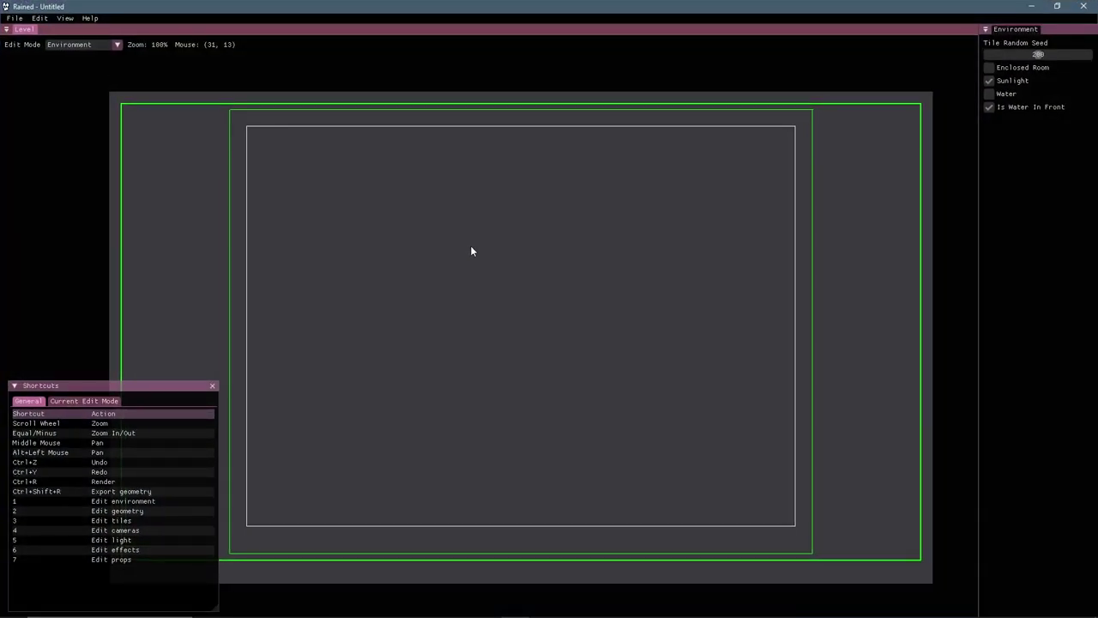
- Switch the geometry brush to air, glance at the tile list, then return to Geometry mode
key("d")
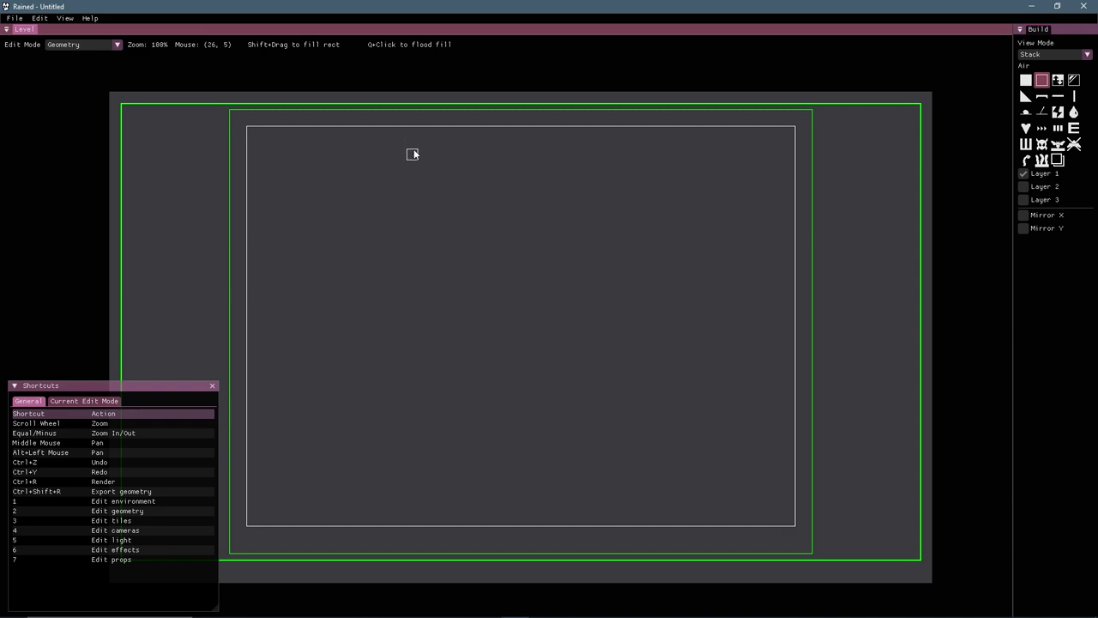
key("3")
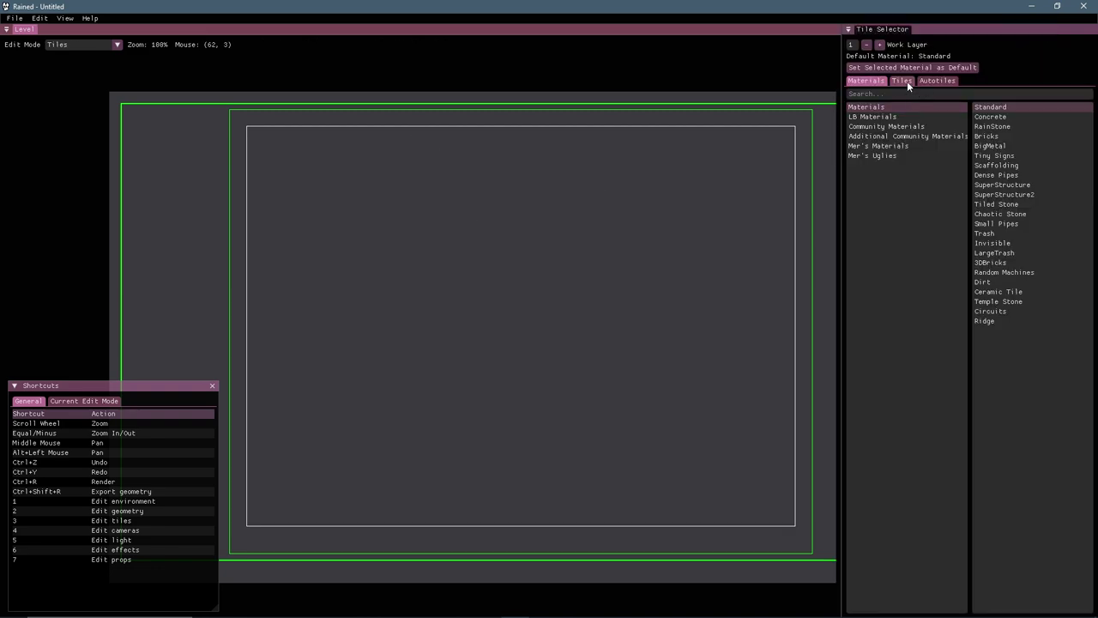
left_click(902, 81)
key("2")
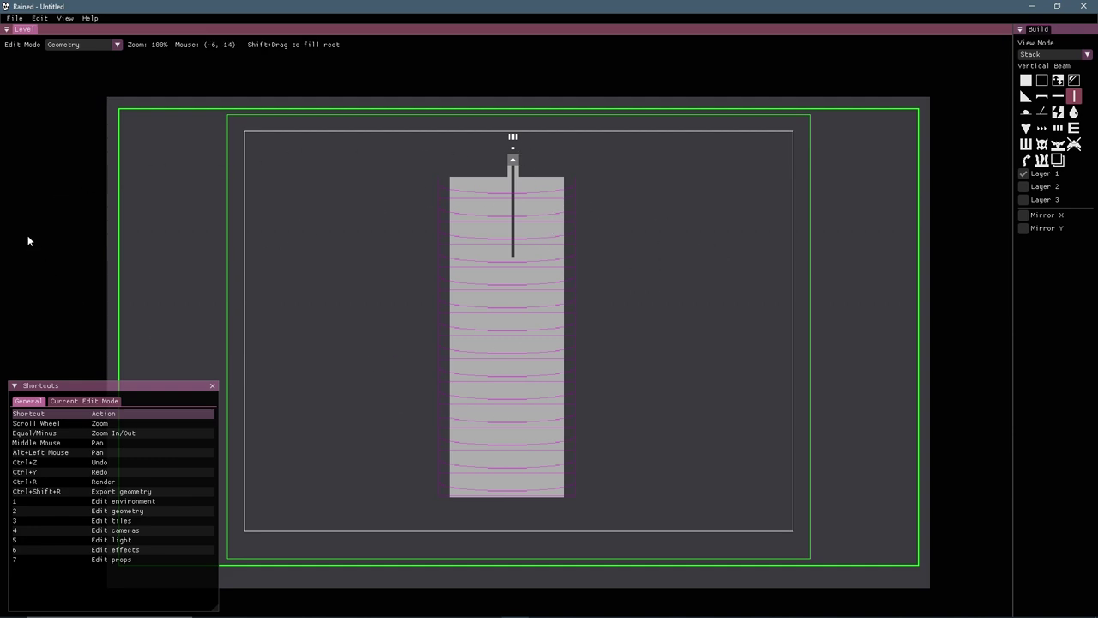
- Start the level's file name with CC, then look up room CC_C04 on the Chimney Canopy map
key("ctrl+s")
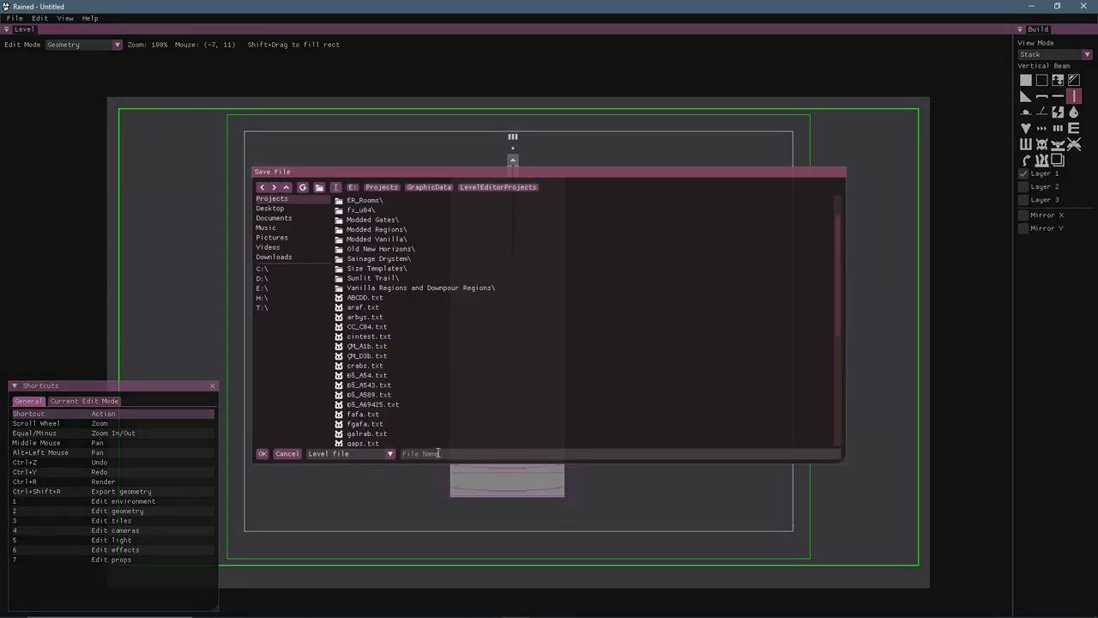
type("CC_")
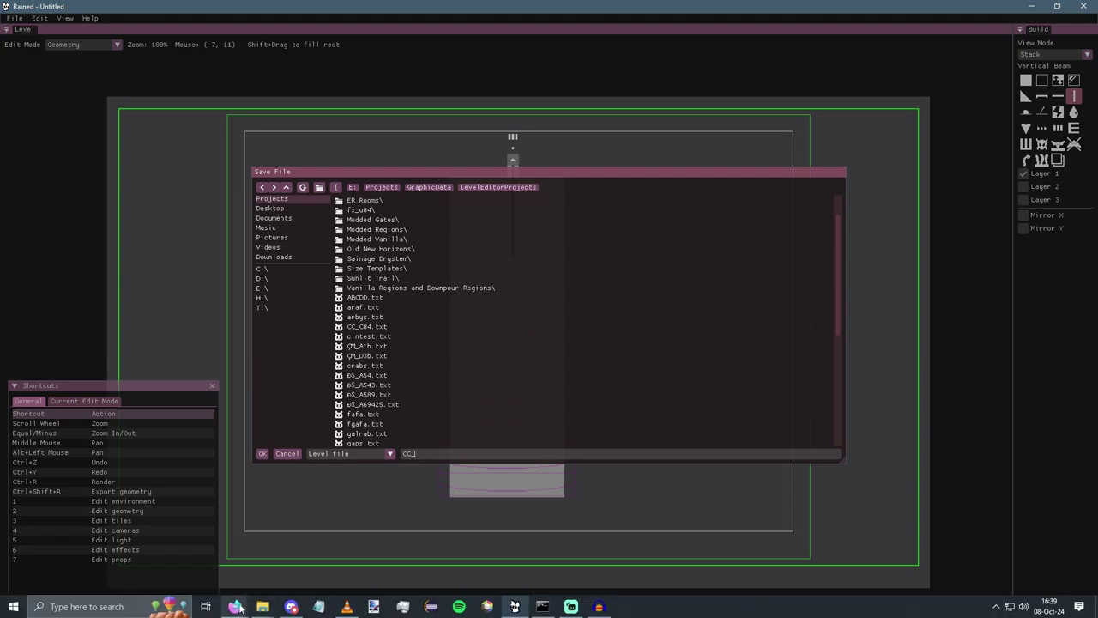
left_click(289, 557)
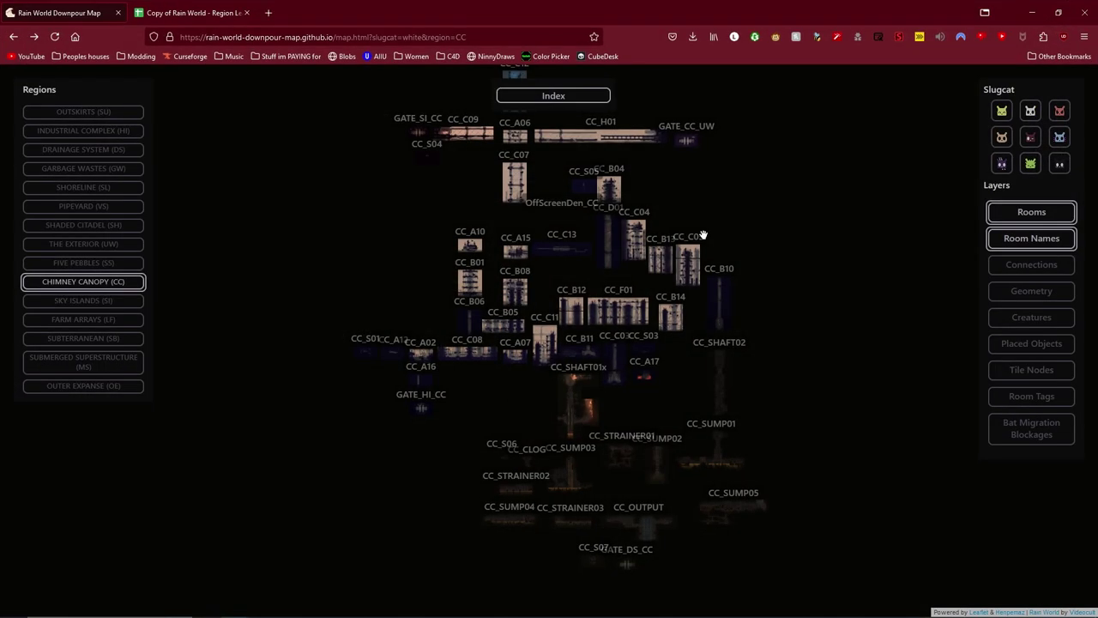
left_click(638, 243)
scroll(638, 243, "down", 5)
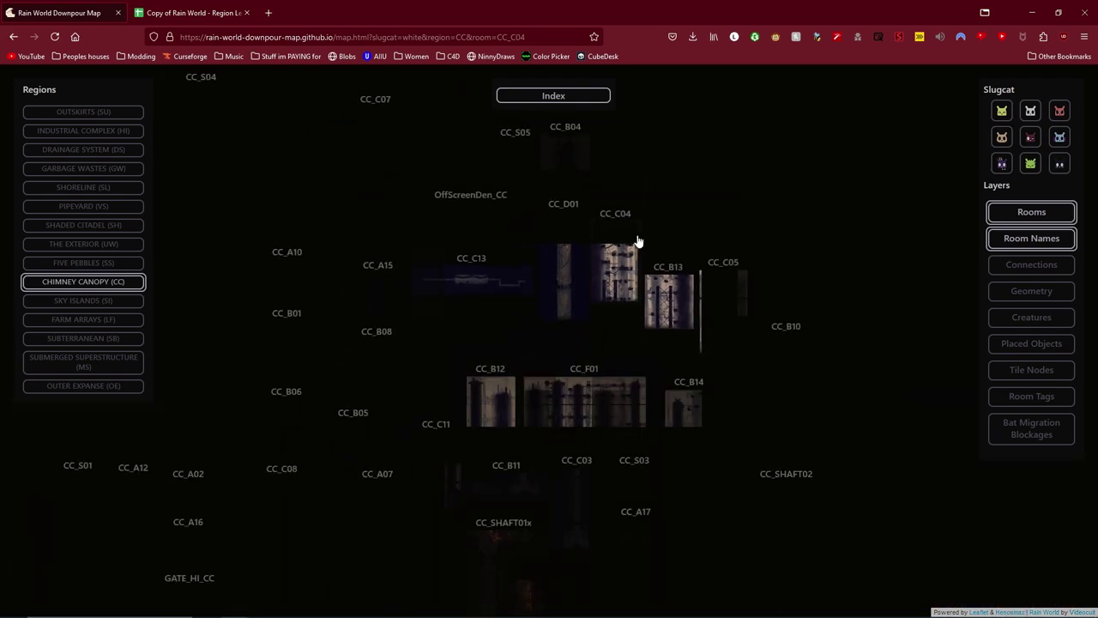
scroll(678, 212, "up", 2)
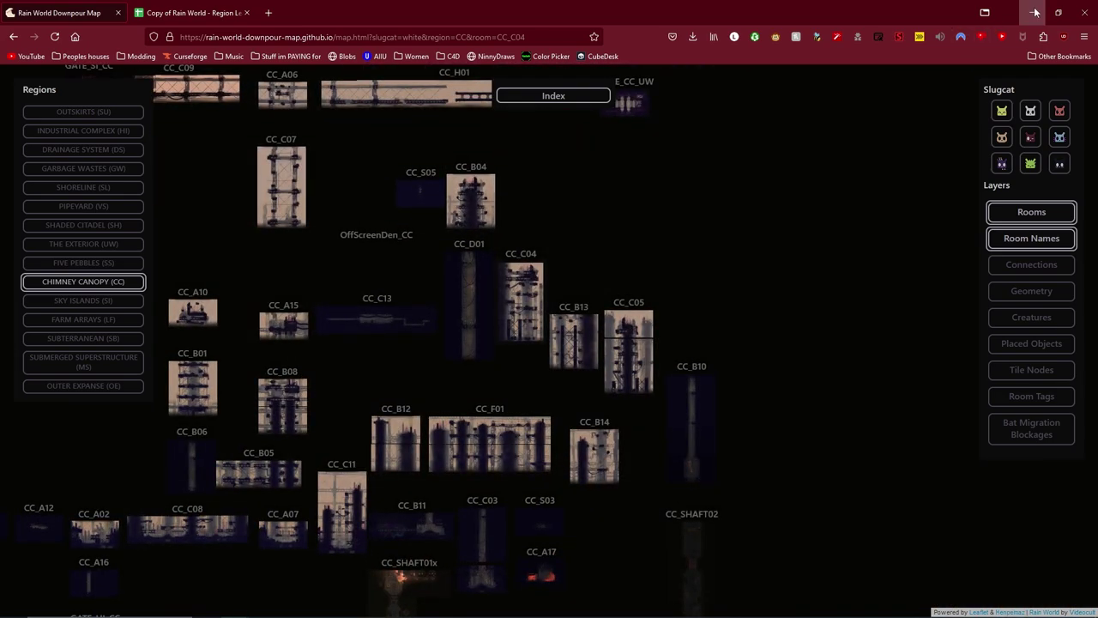
- Finish the file name as CC_XX_A01, save the level and render it
key("alt+Tab")
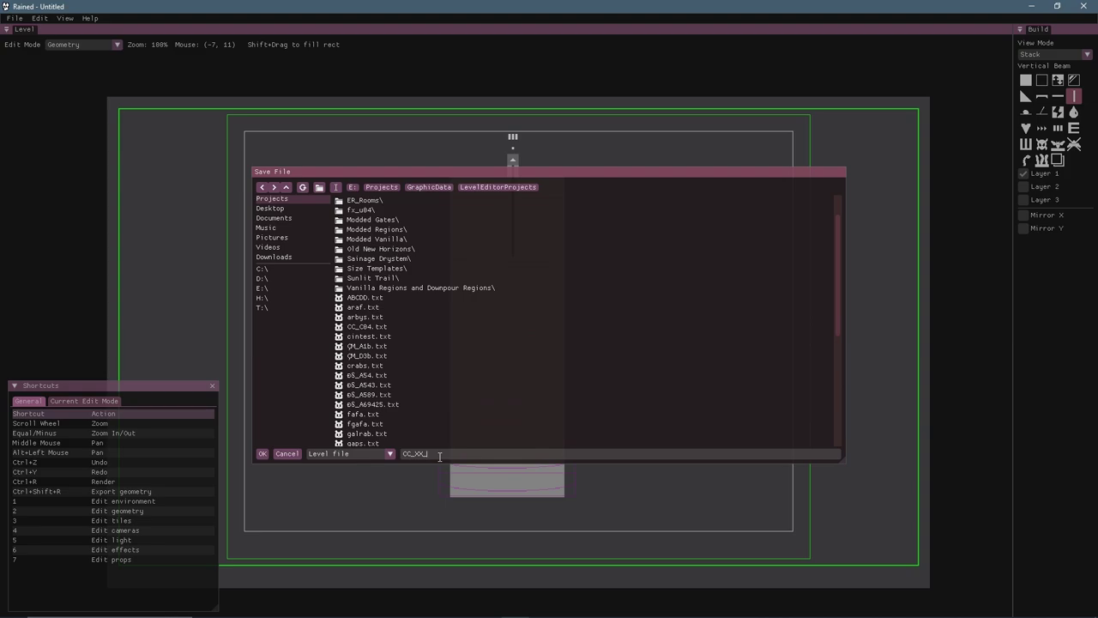
type("A01")
key("Return")
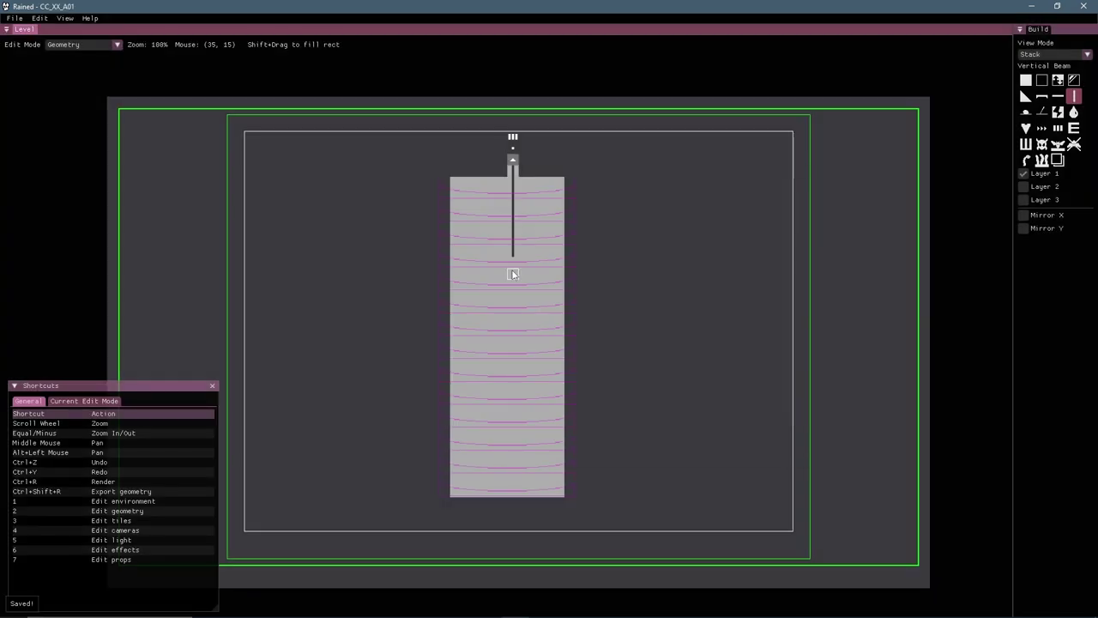
key("ctrl+r")
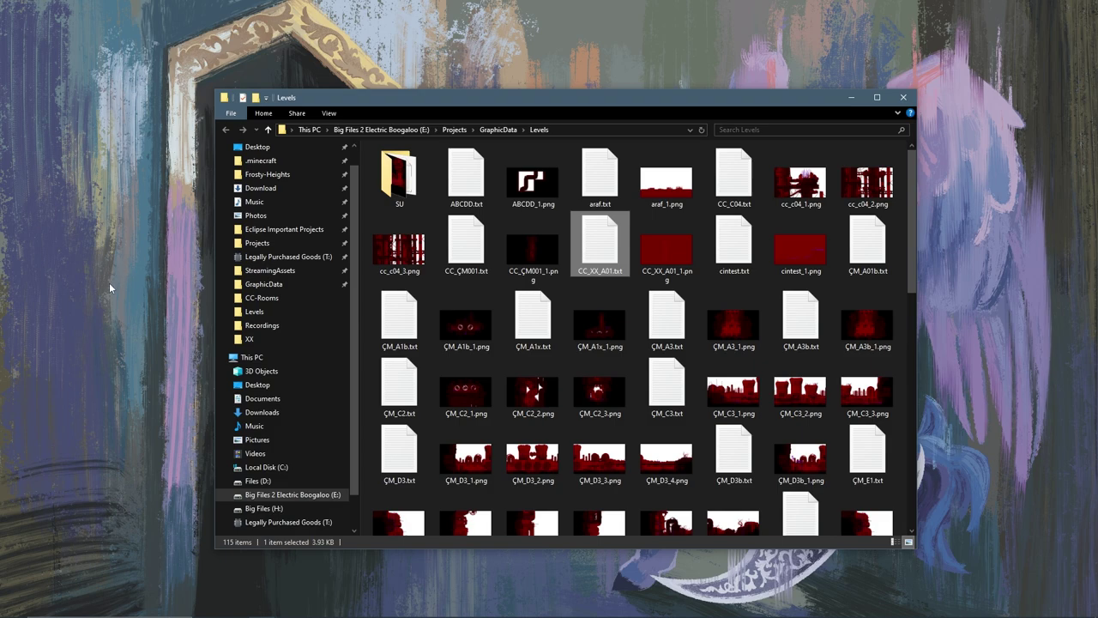
- Select CC_XX_A01_1.png with CC_XX_A01.txt for copying and enter the mod's world folder
left_click(656, 252, "ctrl")
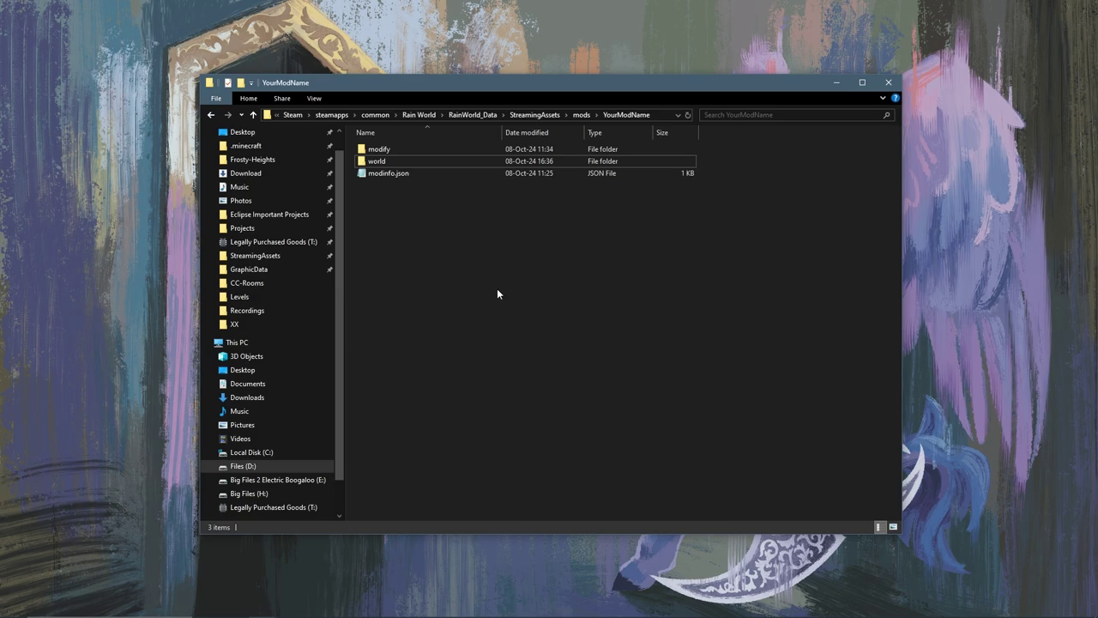
double_click(406, 162)
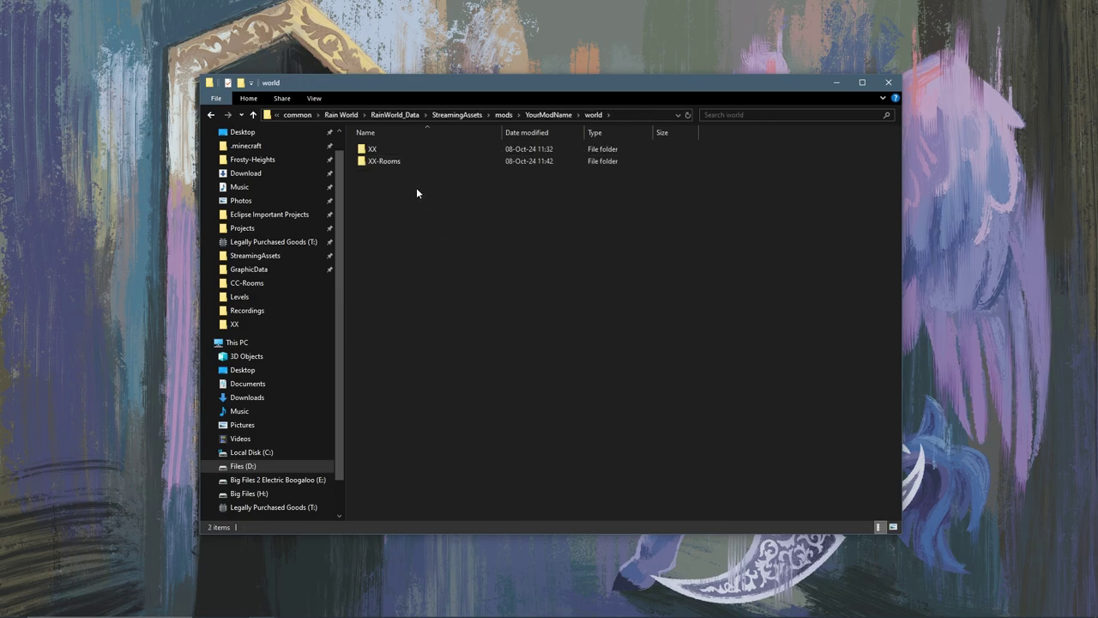
- Make a CC-Rooms folder in world, paste CC_XX_A01.txt and its PNG, then go back up
right_click(417, 192)
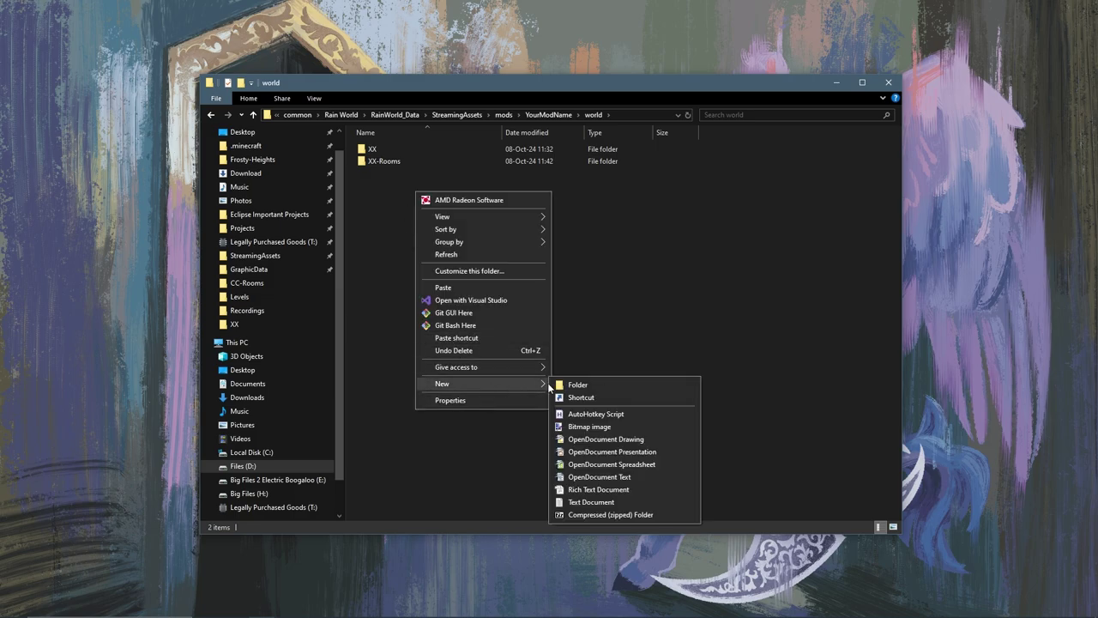
left_click(567, 385)
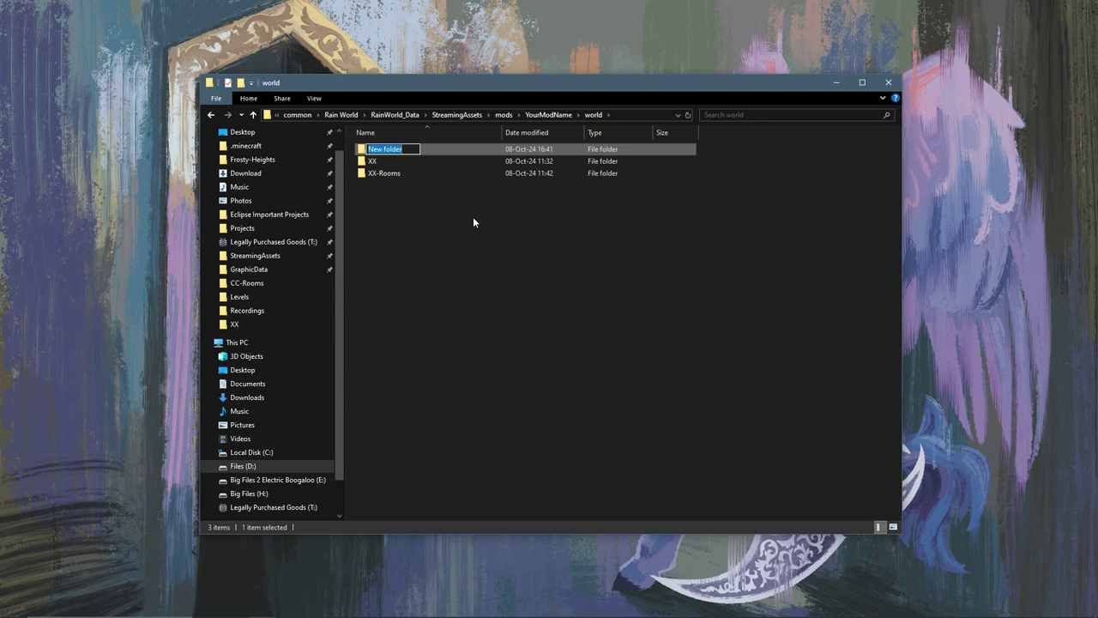
type("CC-Rooms")
left_click(427, 148)
double_click(425, 149)
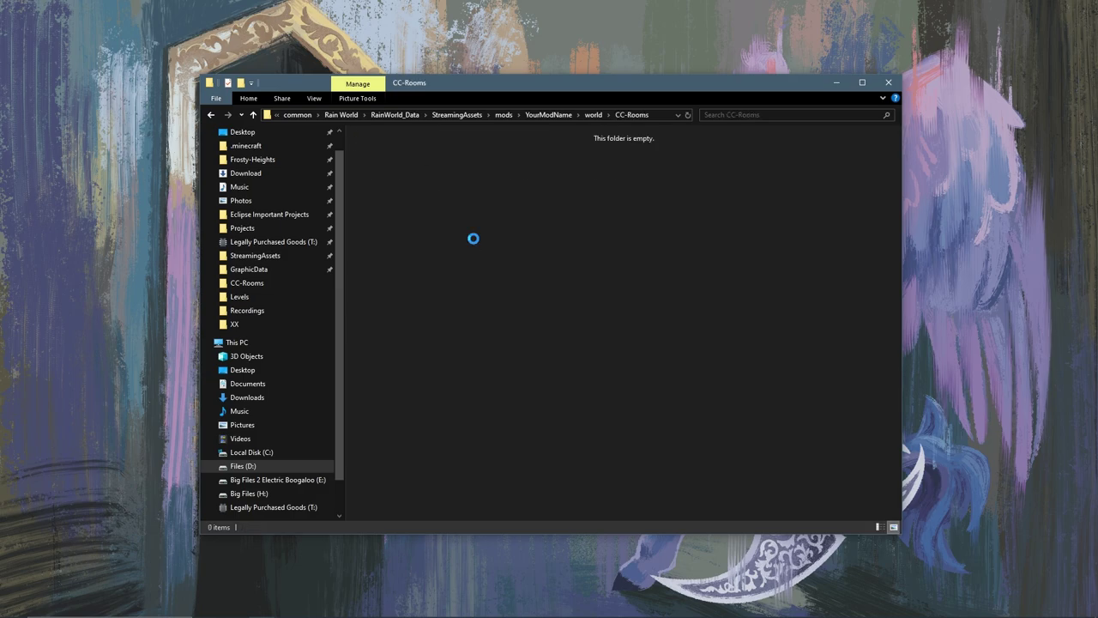
key("ctrl+v")
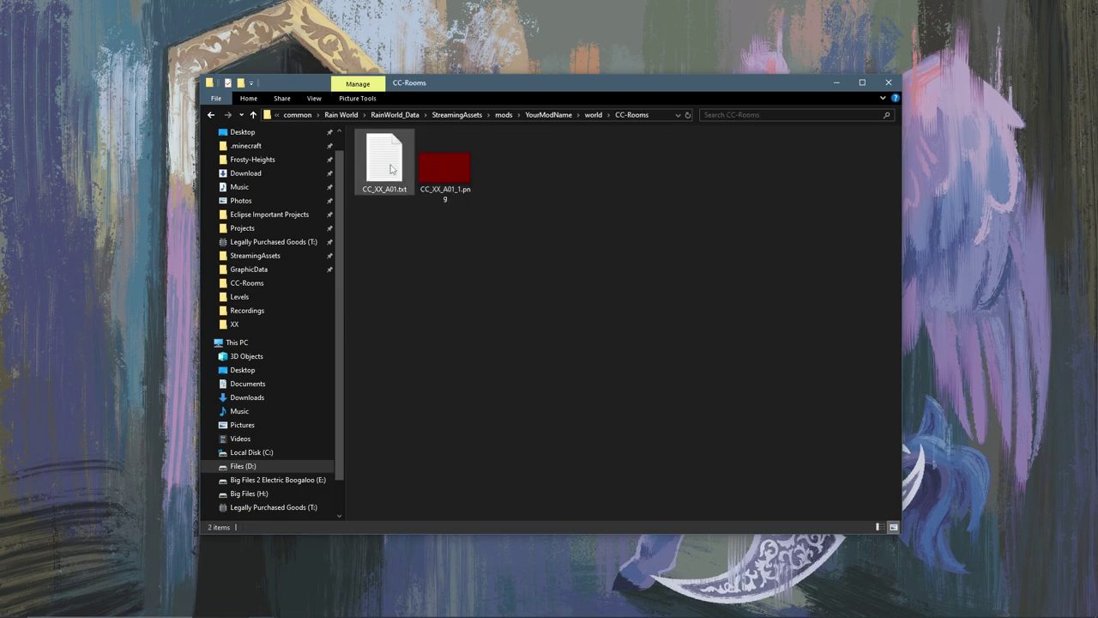
key("alt+Up")
key("alt+Up")
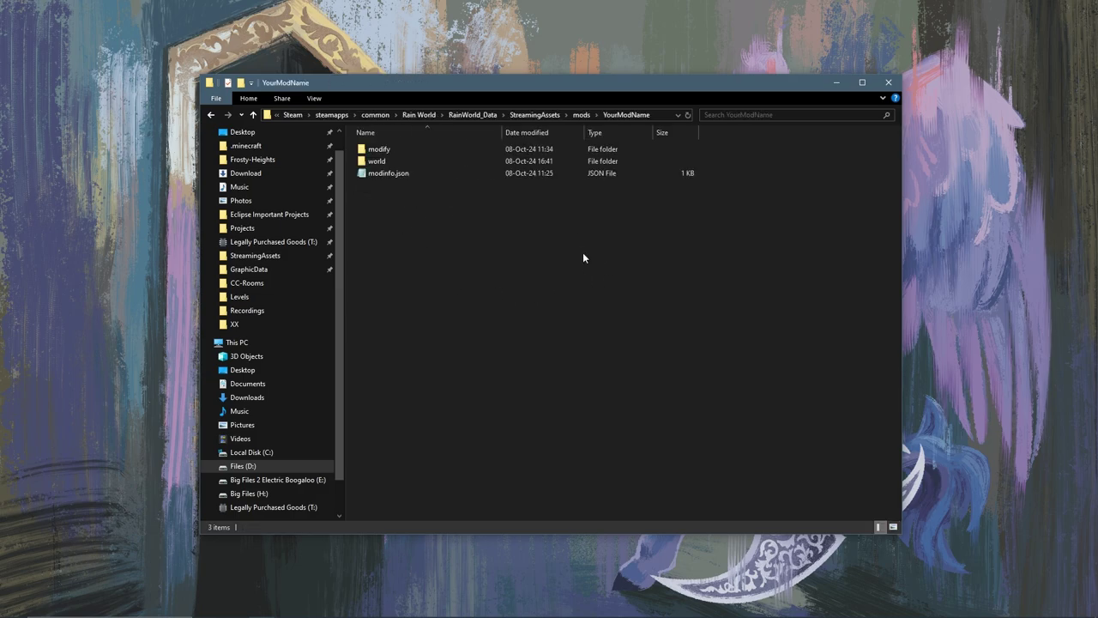
- Create a folder named CC inside modify\world, beside regions.txt
left_click(408, 151)
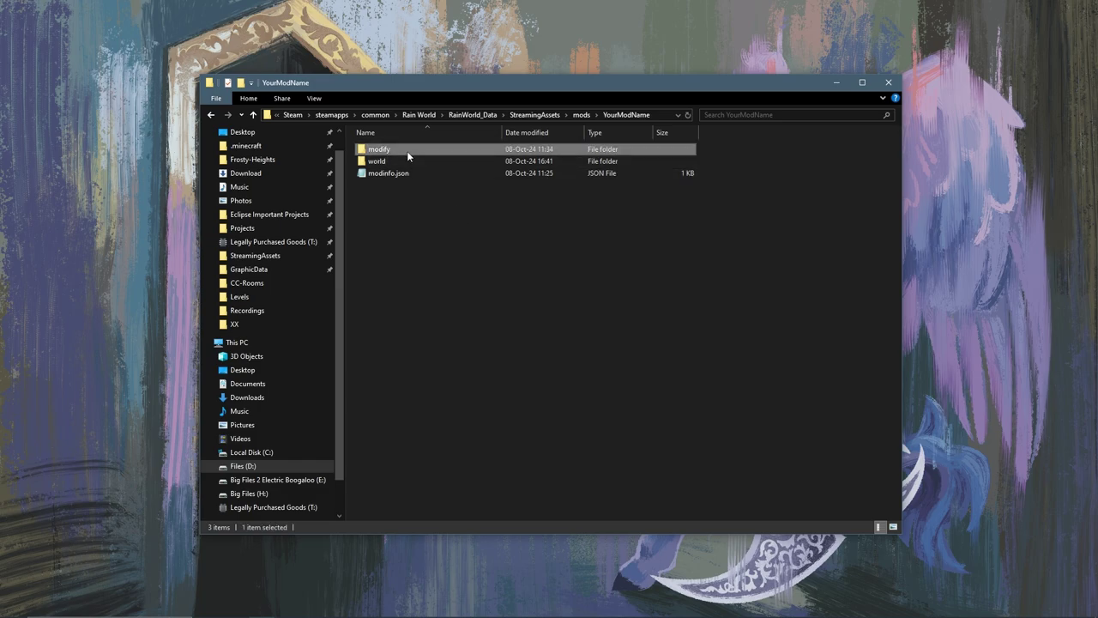
double_click(407, 151)
double_click(406, 151)
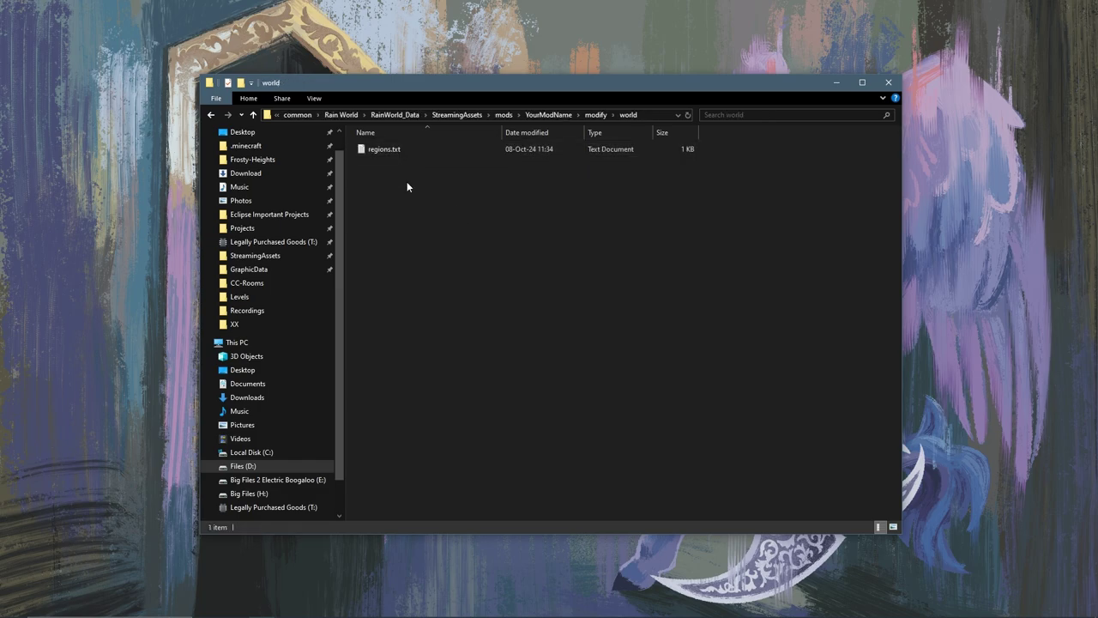
right_click(407, 186)
mouse_move(467, 364)
left_click(603, 367)
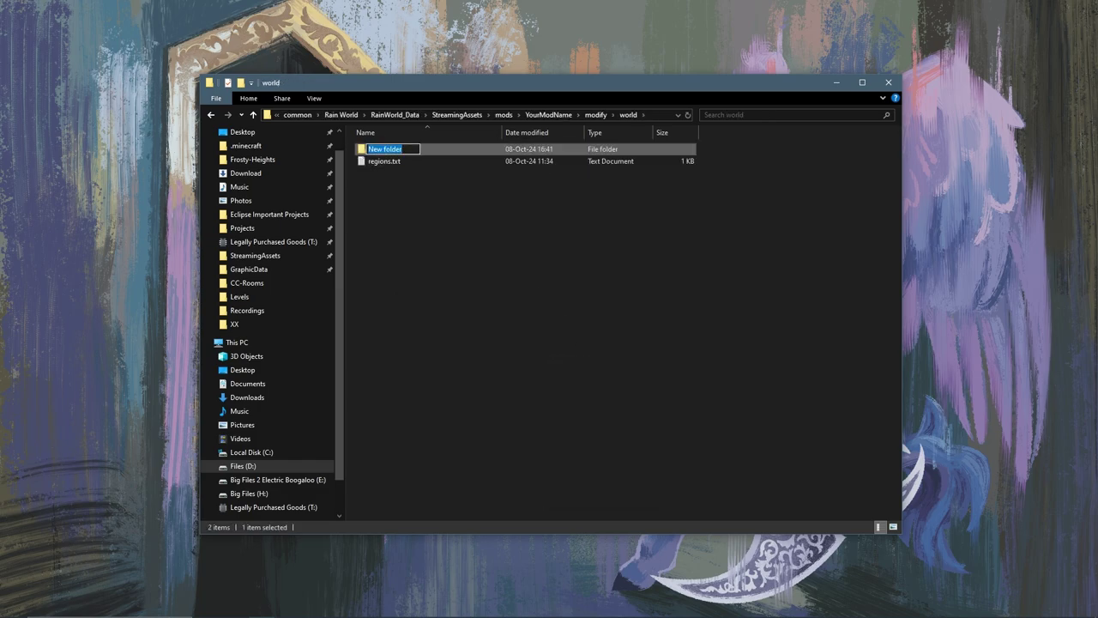
type("CC")
key("Return")
left_click(462, 218)
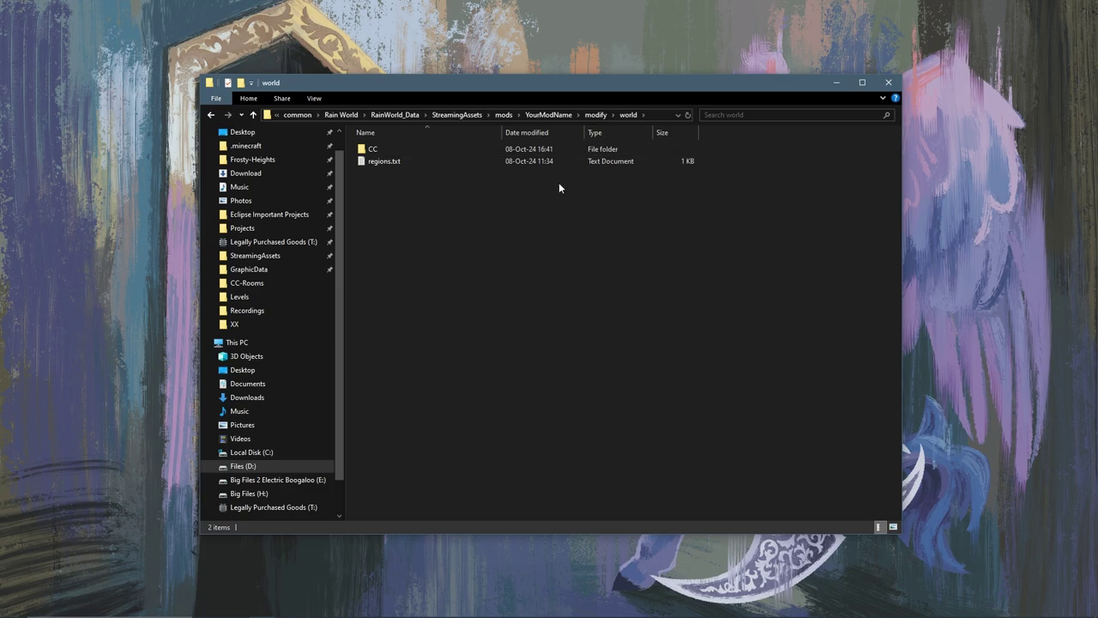
- Inside the CC folder, create a new text document named World_CC.txt
double_click(378, 149)
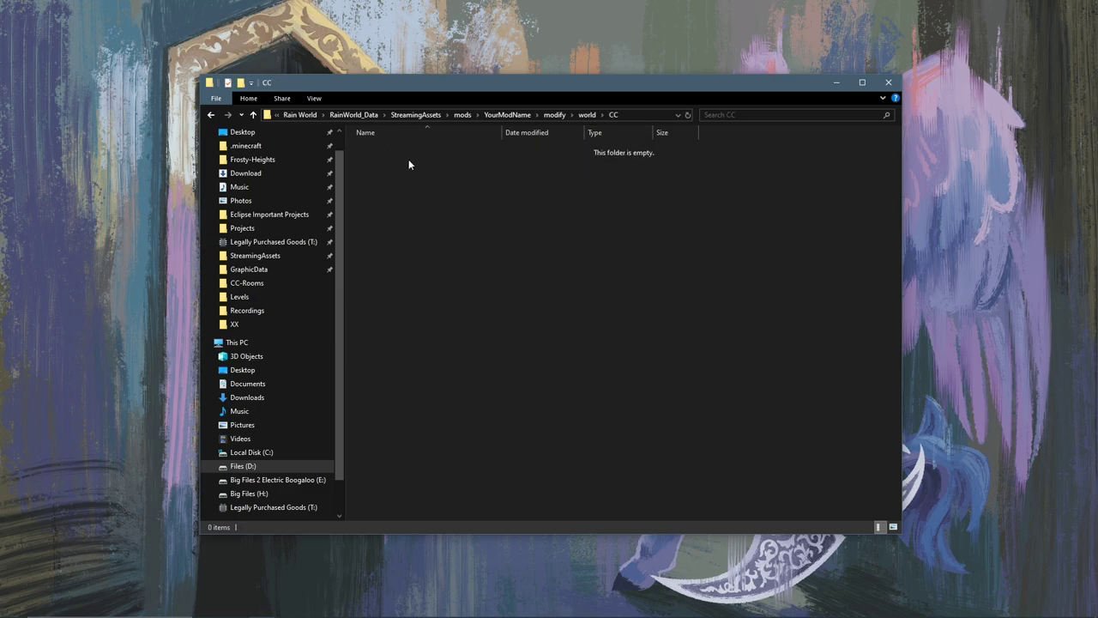
right_click(479, 205)
mouse_move(568, 391)
left_click(689, 505)
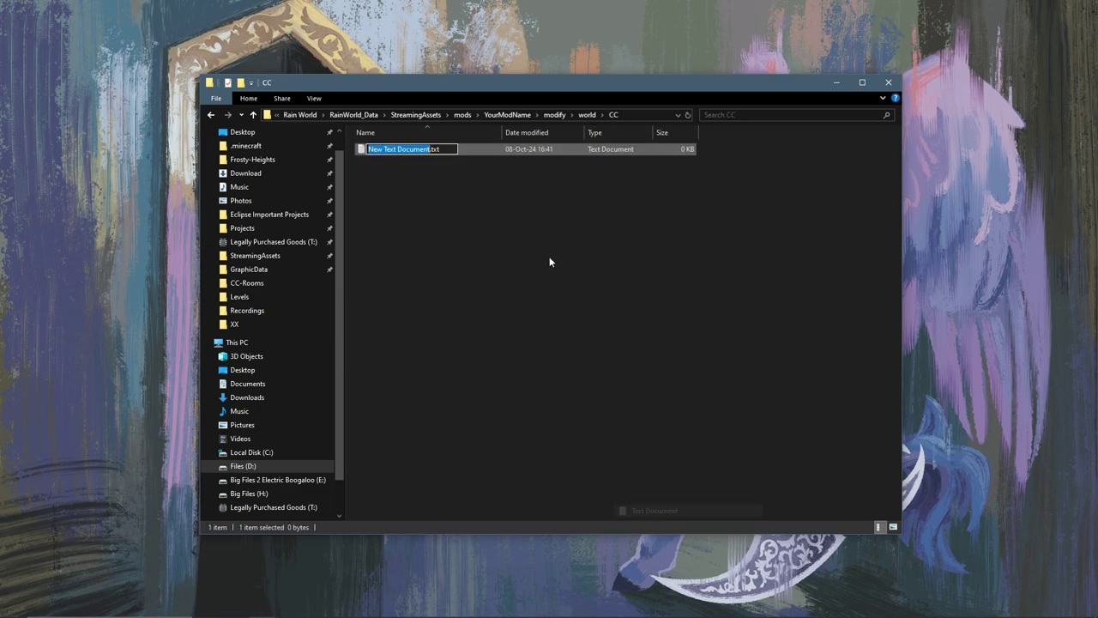
type("World_C")
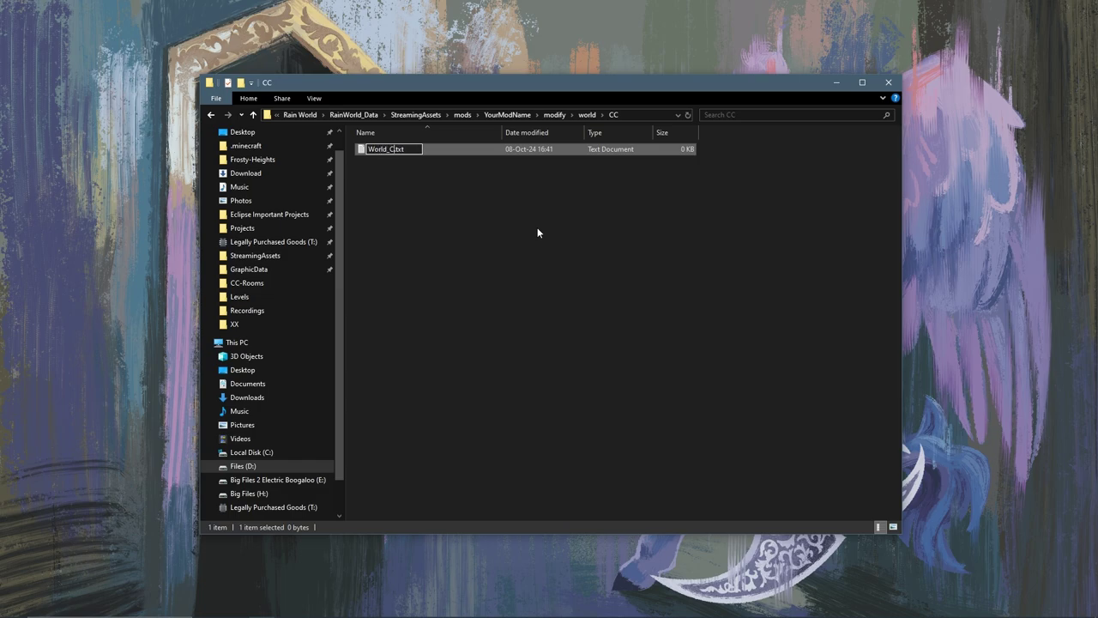
type("C")
key("Return")
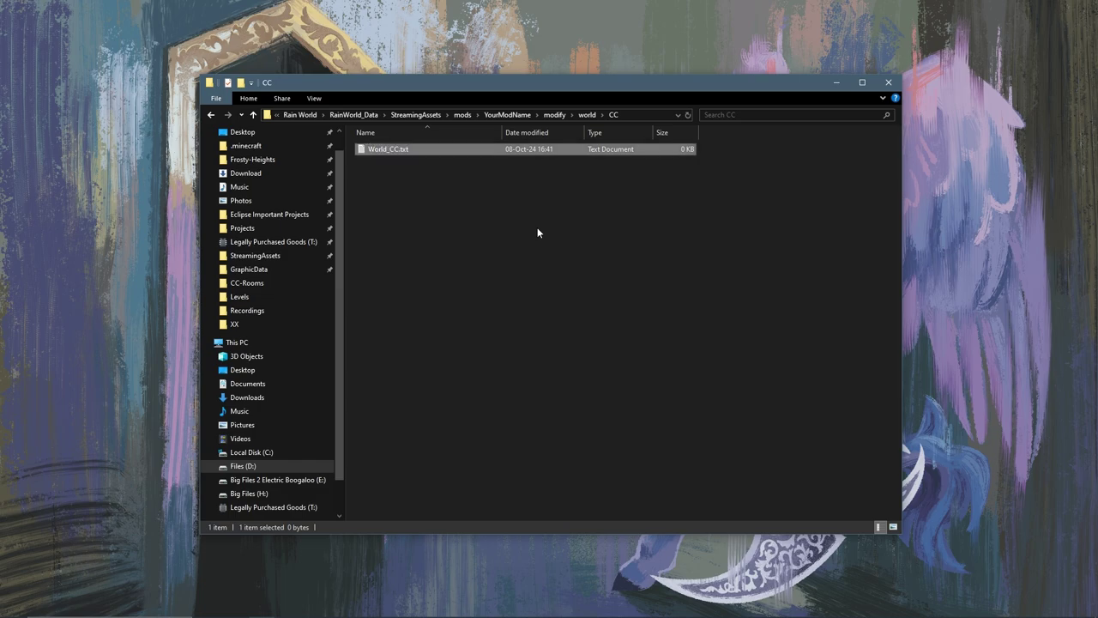
- Open World_CC.txt, add [MERGE] and [ENDMERGE] lines with a blank line between, and save
double_click(483, 152)
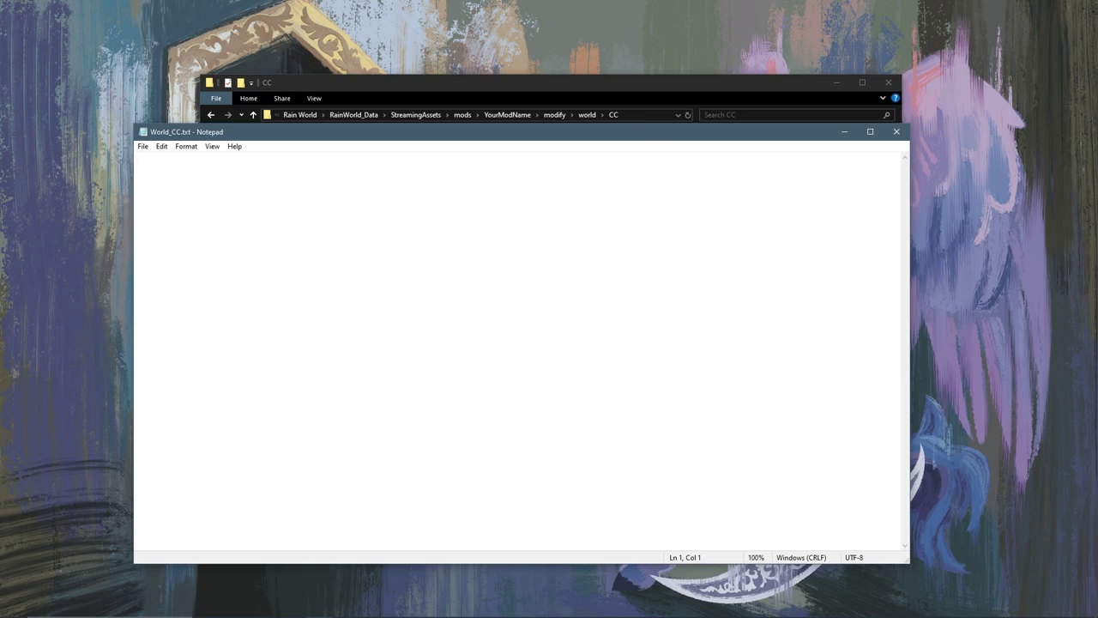
type("[MERGE]")
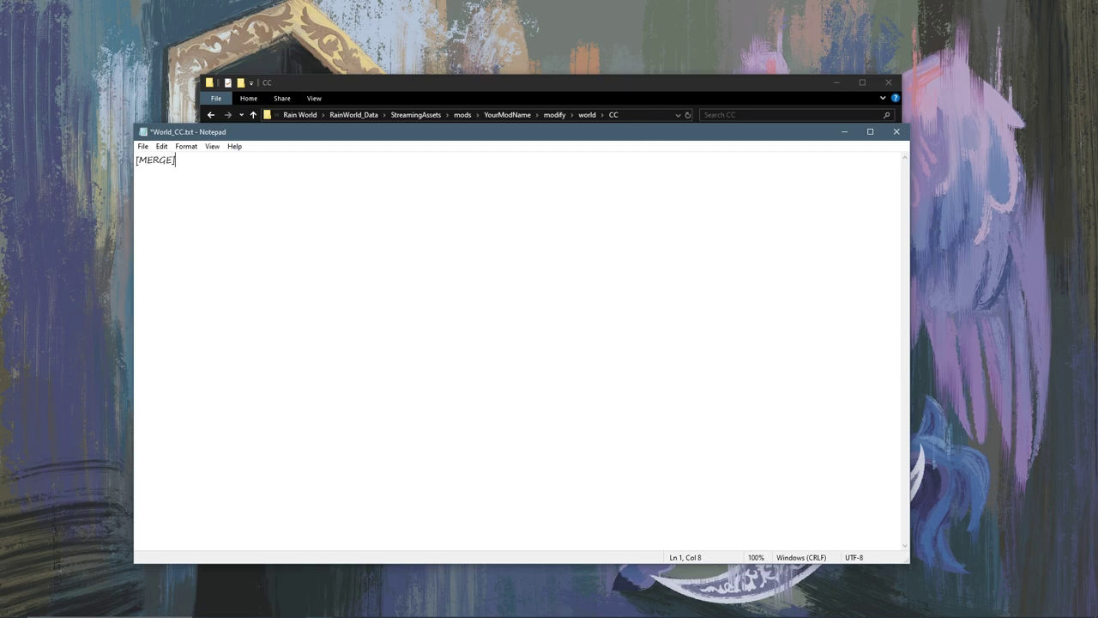
key("Return")
type("[ENDMERGE]")
key("Up")
key("Return")
key("ctrl+s")
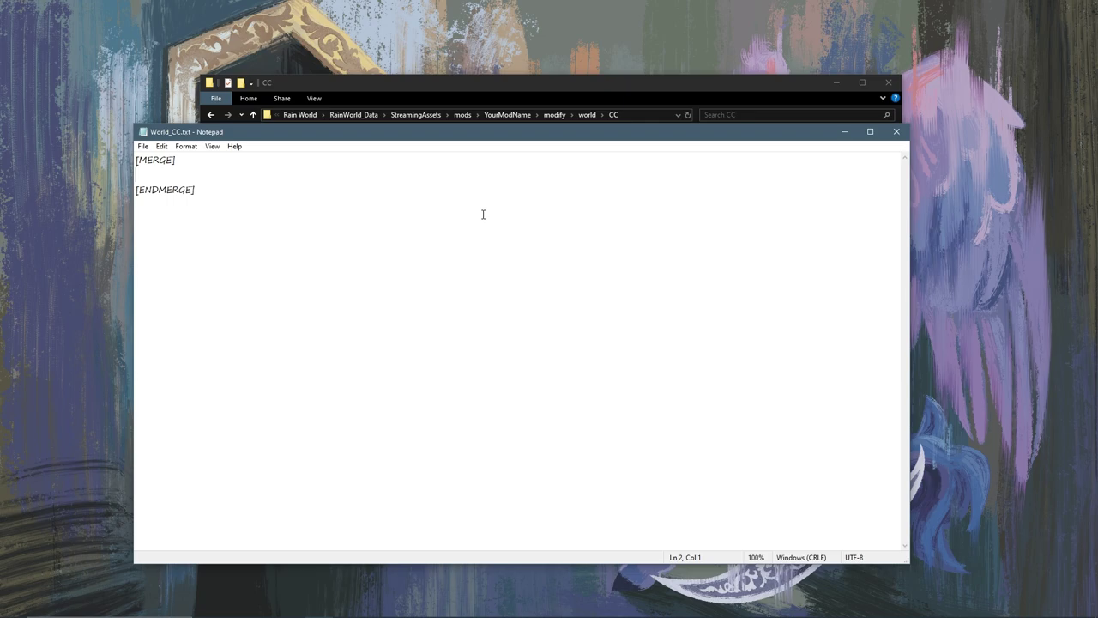
- Add ROOMS and END ROOMS lines, save, and leave an empty line under ROOMS
type("ROOMS")
key("Return")
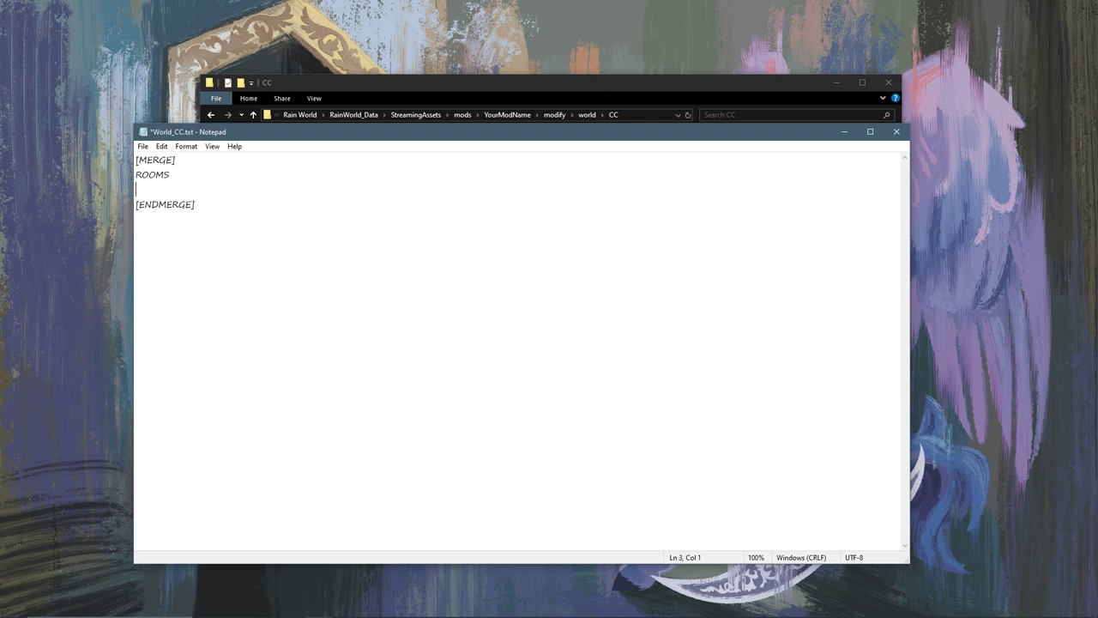
type("END ROOMS")
key("ctrl+s")
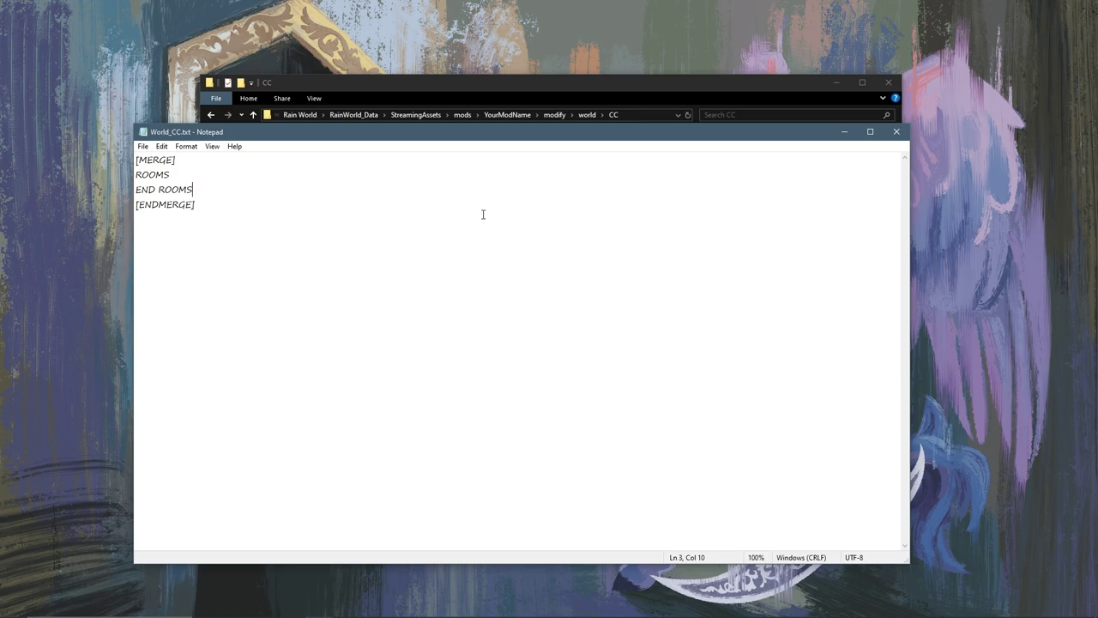
key("Up")
key("Return")
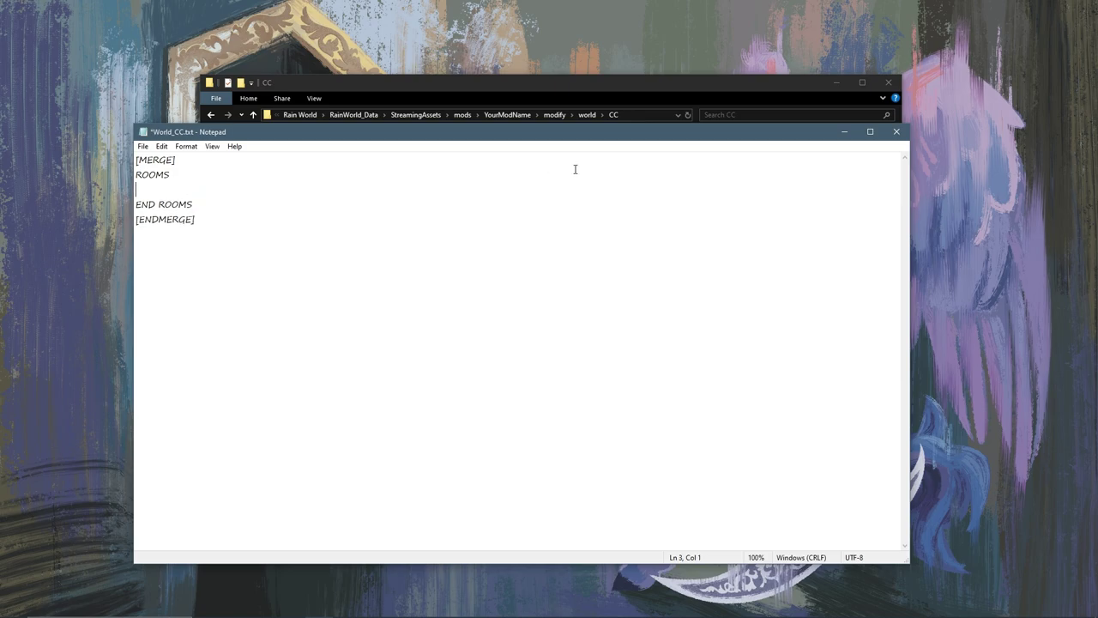
left_click(600, 83)
- Go to world\CC-Rooms and copy the room file name CC_XX_A01
left_click(556, 115)
left_click(558, 114)
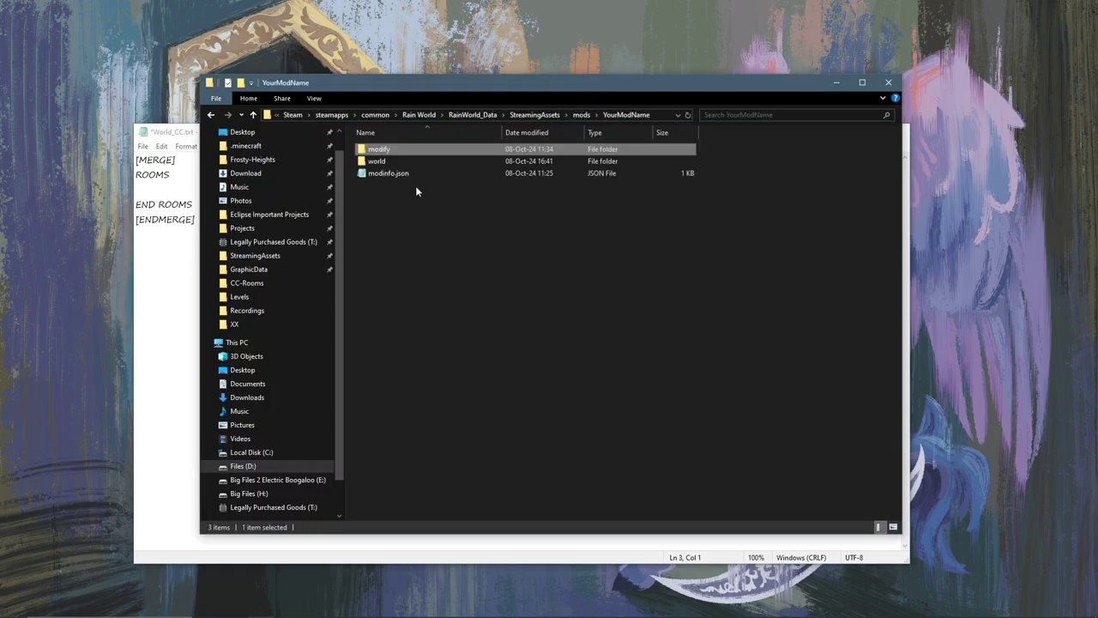
left_click(408, 163)
double_click(408, 163)
double_click(408, 148)
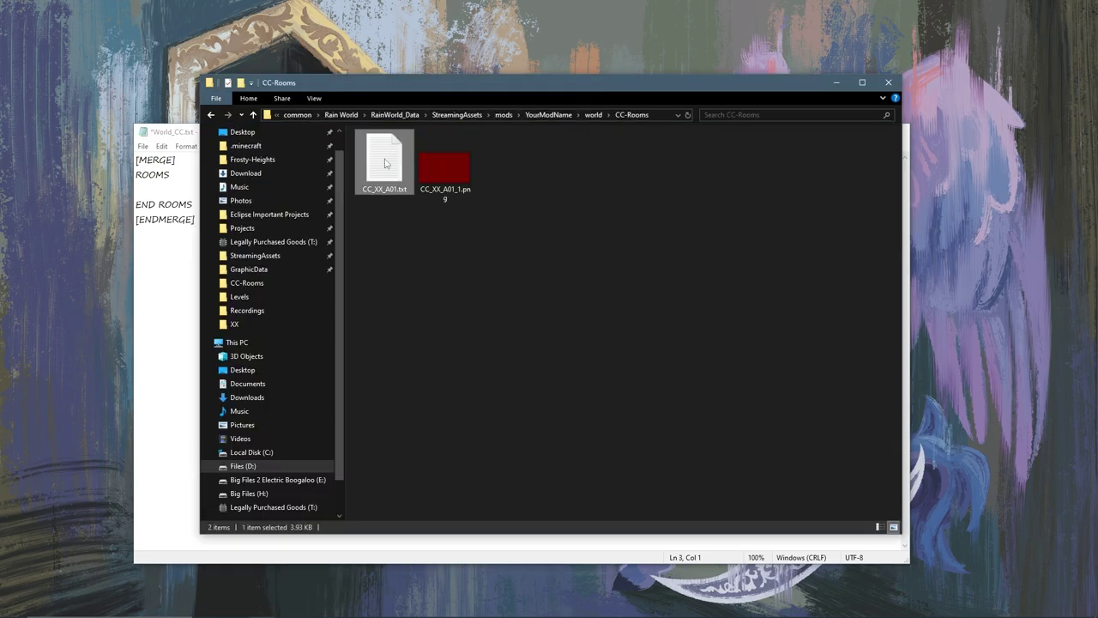
key("F2")
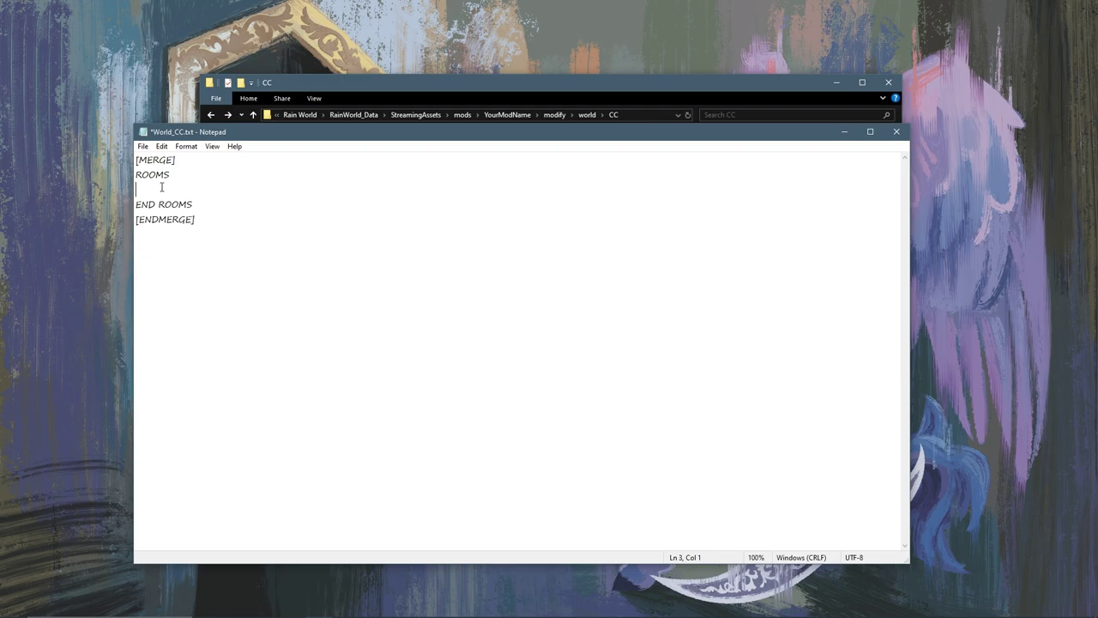
- Enter 'CC_XX_A01 : DISCONNECTED' on the blank ROOMS line, save World_CC.txt and close Notepad
type("CC_XX_A01")
type(": ")
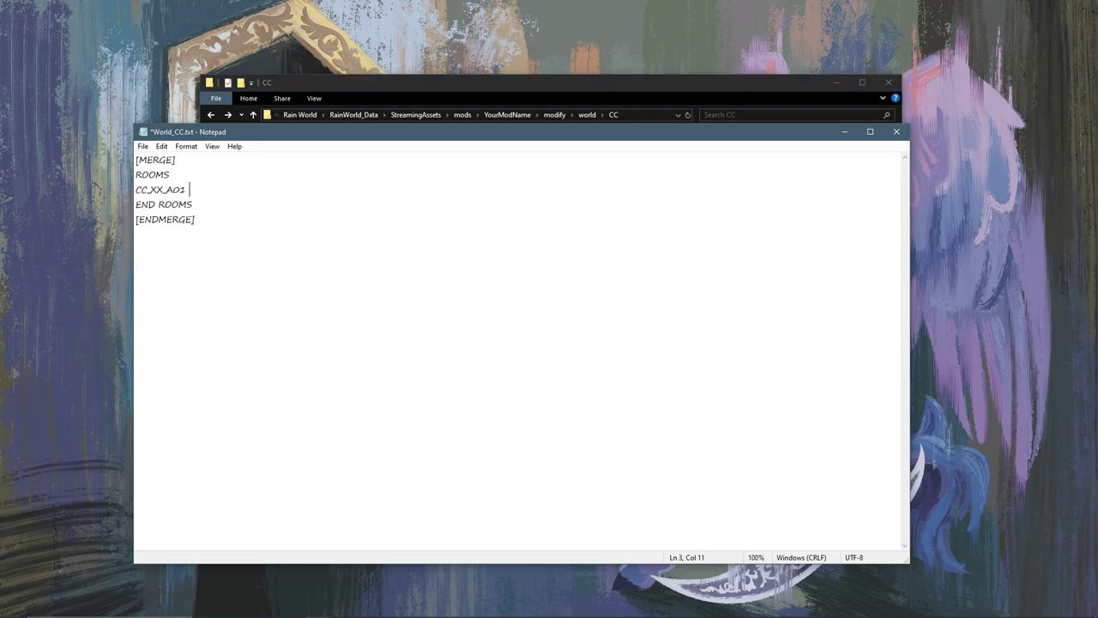
type("DISCONNECTED")
key("ctrl+s")
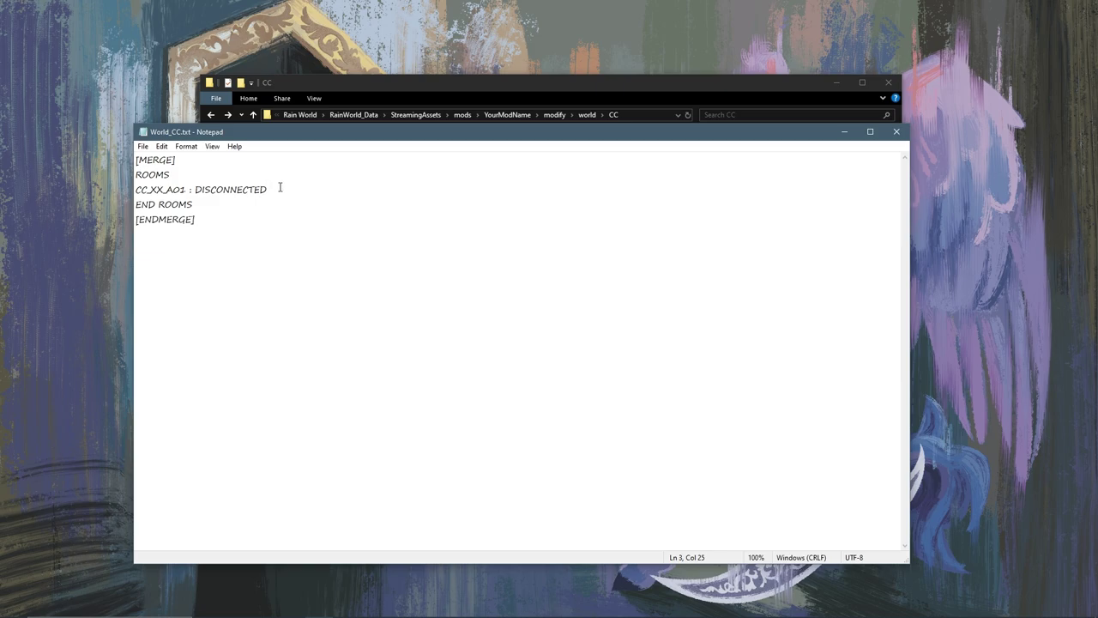
key("alt+F4")
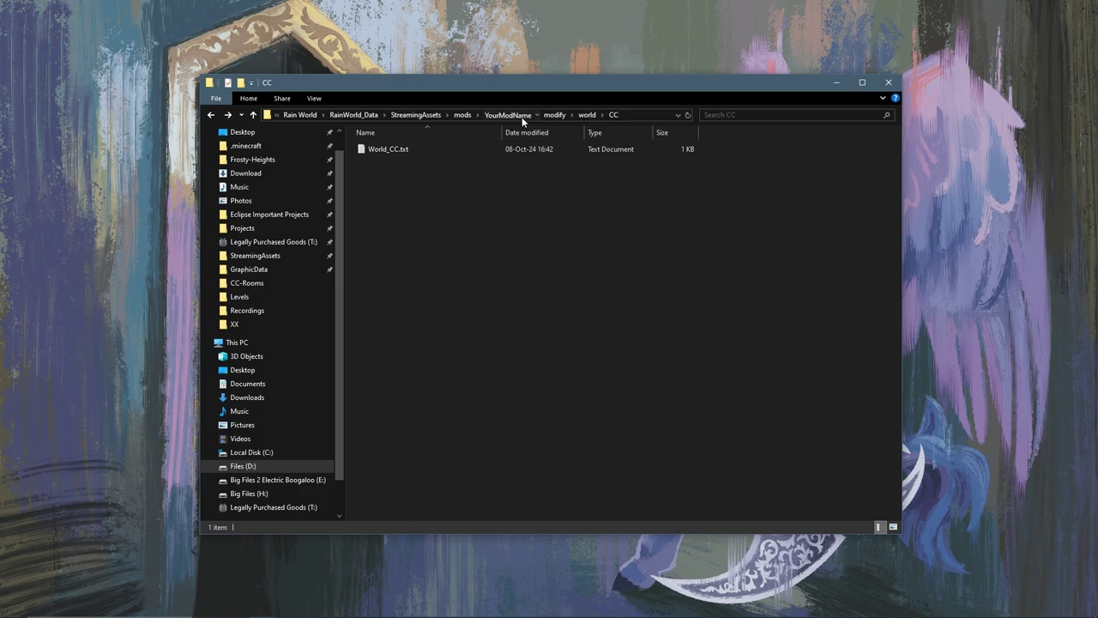
- Return to the YourModName folder, then open and dismiss the Windows search panel
left_click(520, 114)
left_click(507, 233)
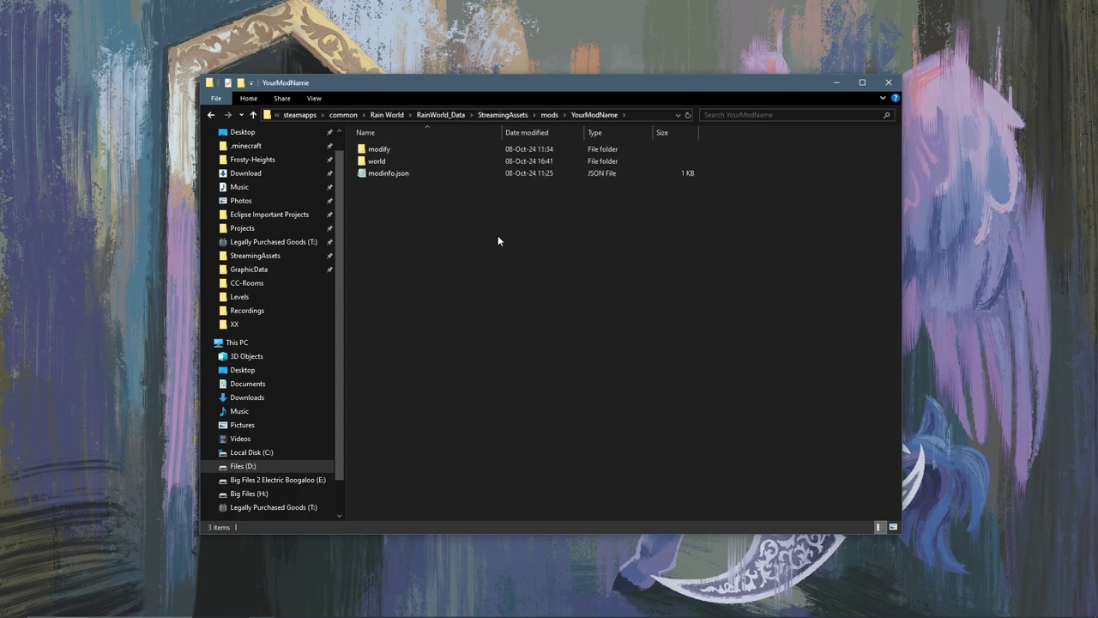
left_click(94, 606)
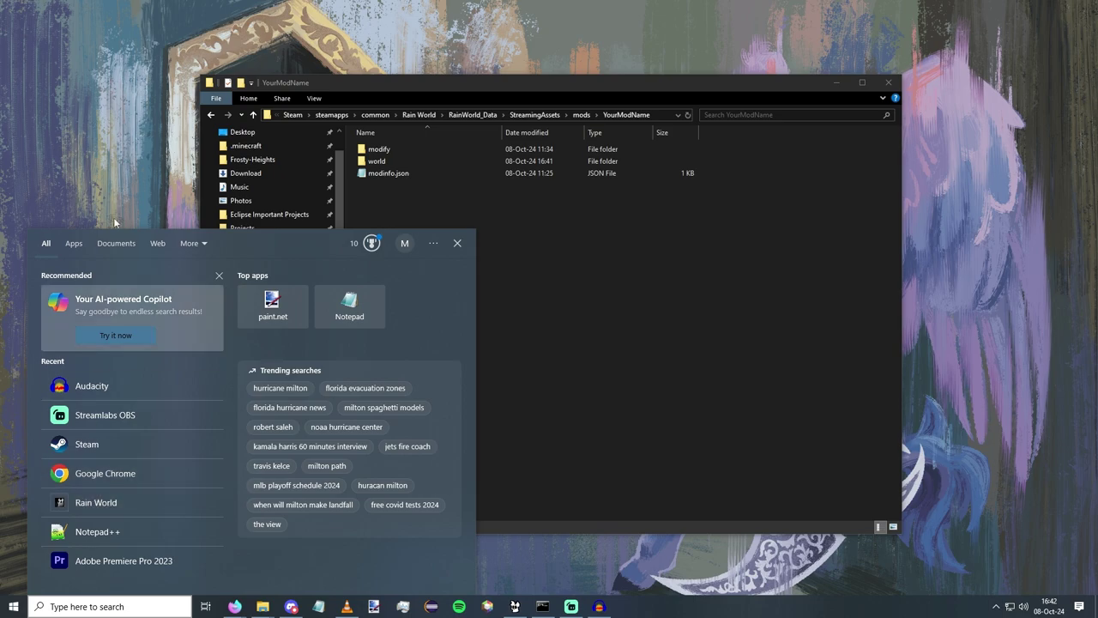
left_click(127, 170)
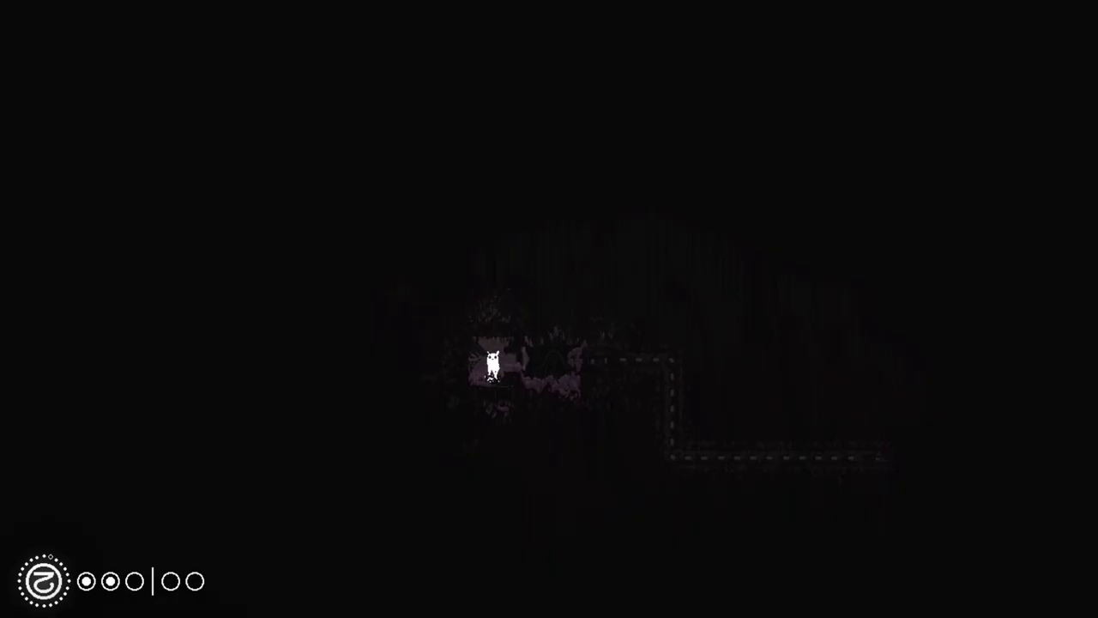
- Use the Escape warp menu to send the slugcat to room XX_A01
key("Escape")
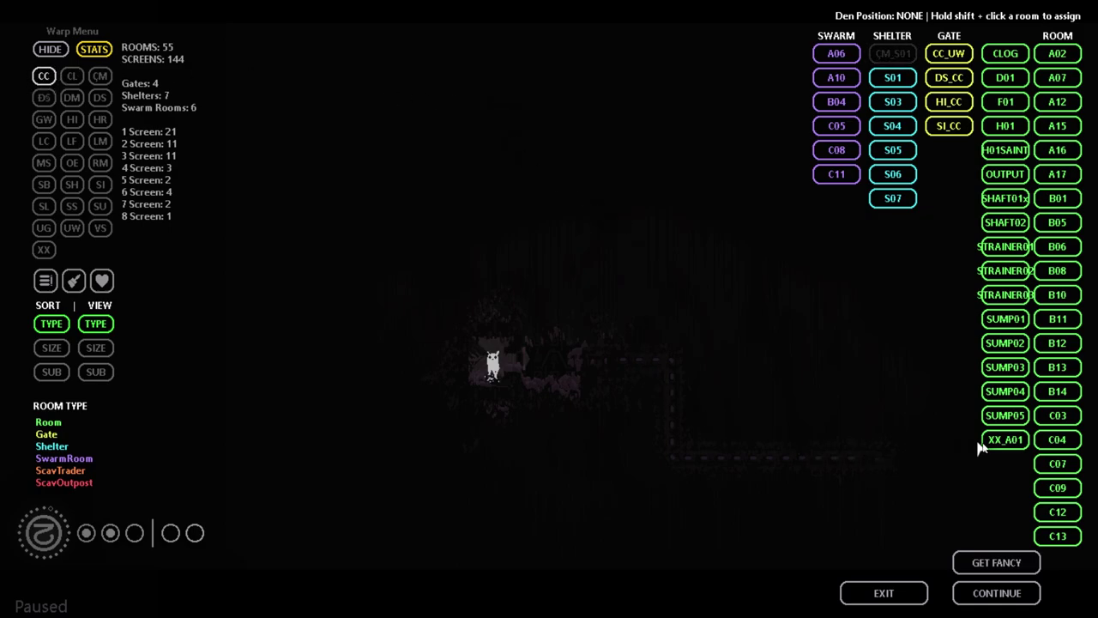
left_click(1006, 441)
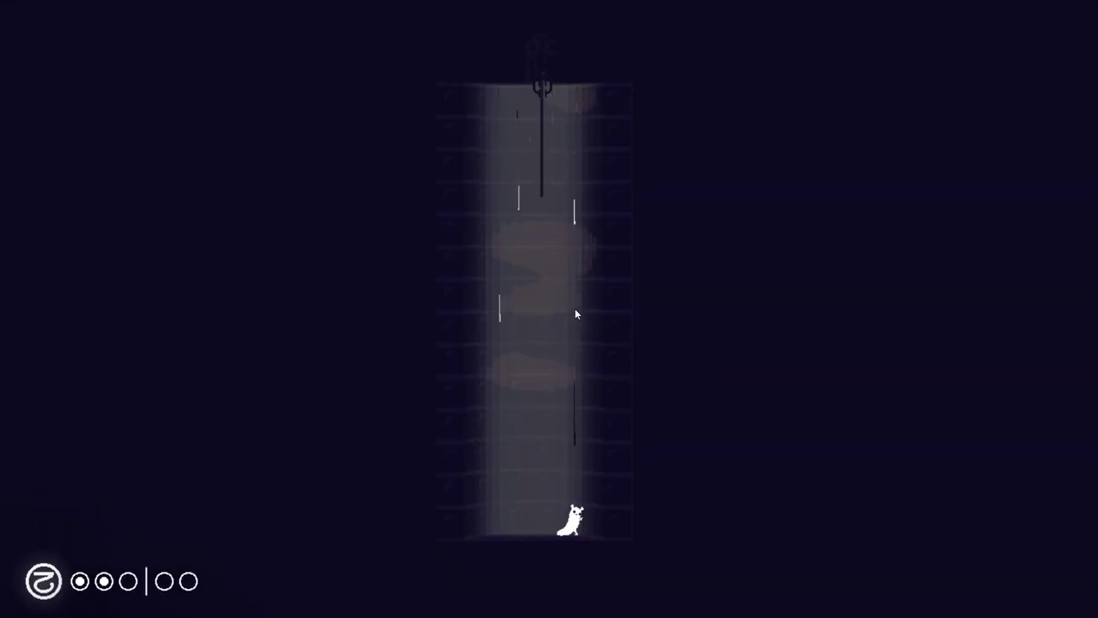
- Run the slugcat left and right across the CC_XX_A01 shaft floor, jumping and flipping with Z
key("Left")
key("z")
key("Right")
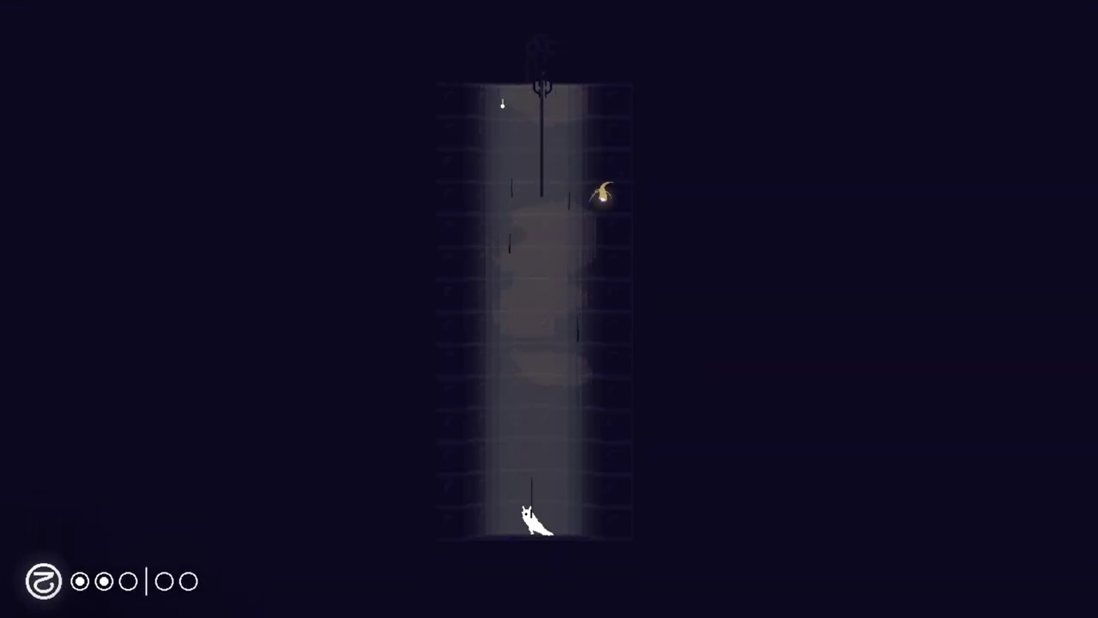
key("Left")
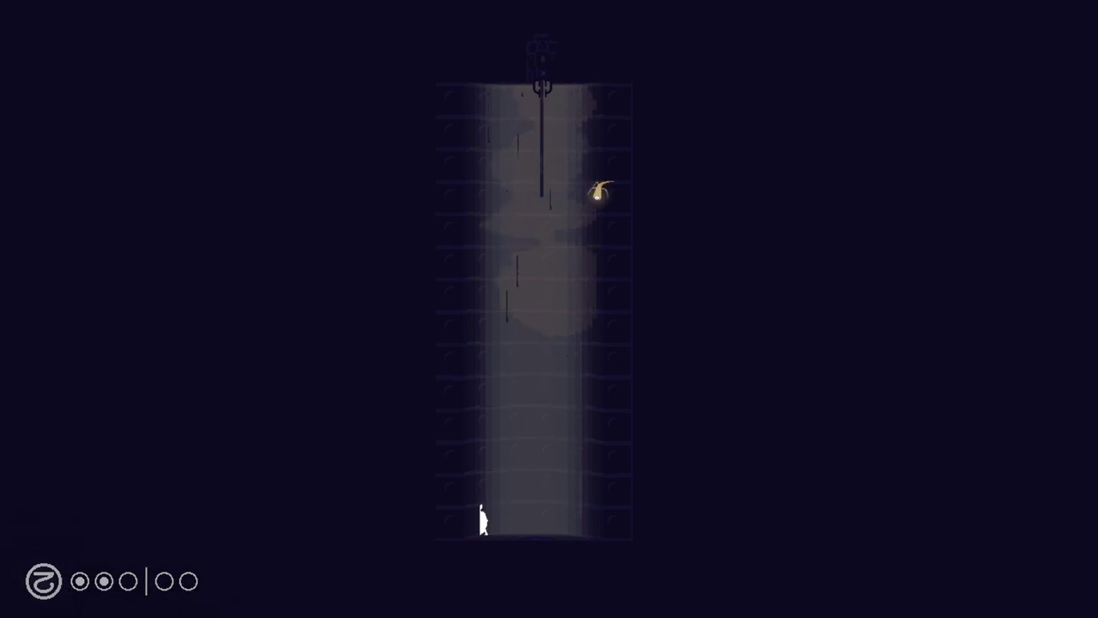
key("Right")
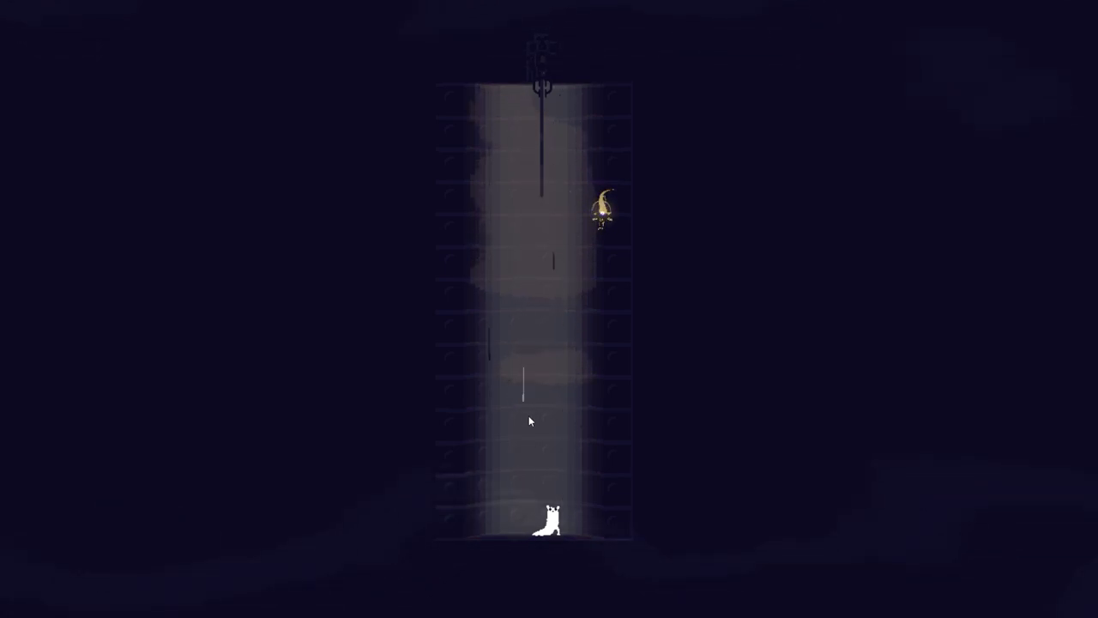
key("Left")
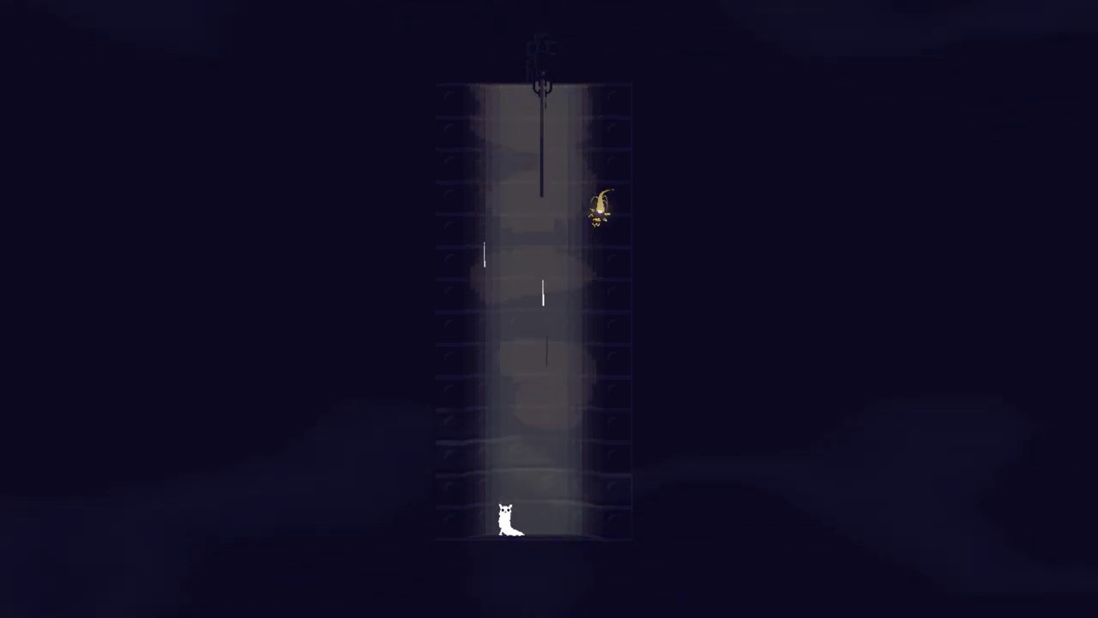
key("Right")
key("Left")
key("Right")
key("z")
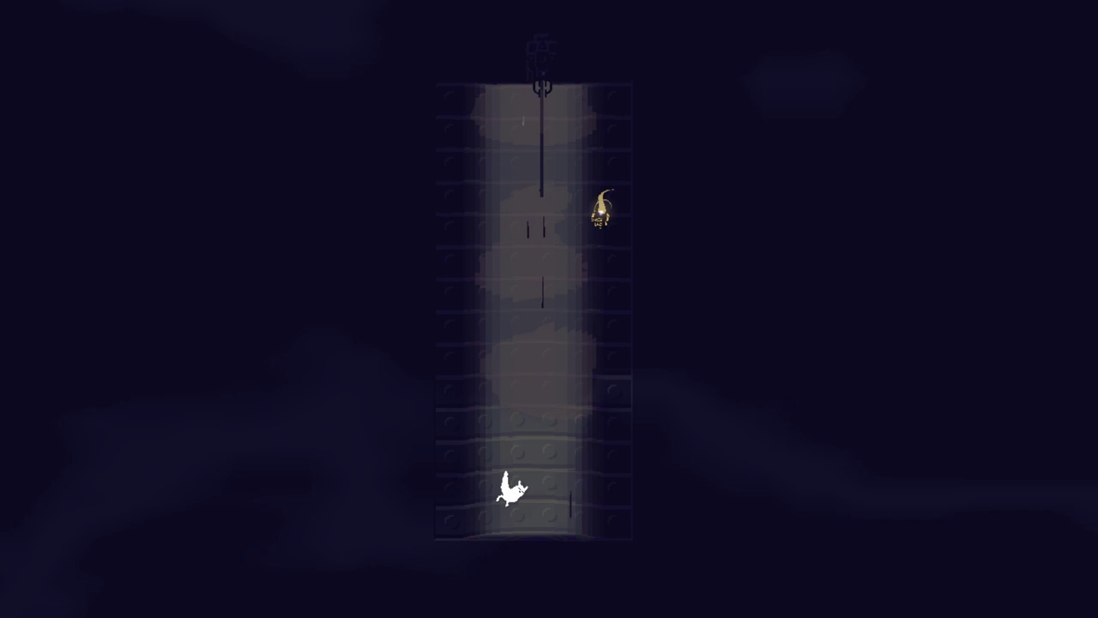
key("Right")
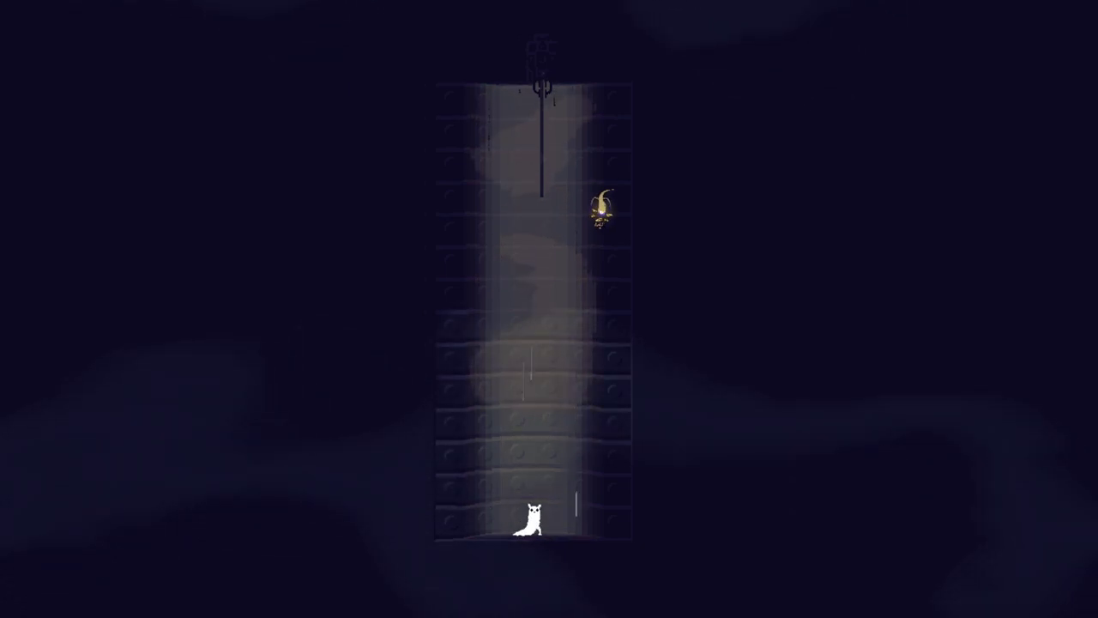